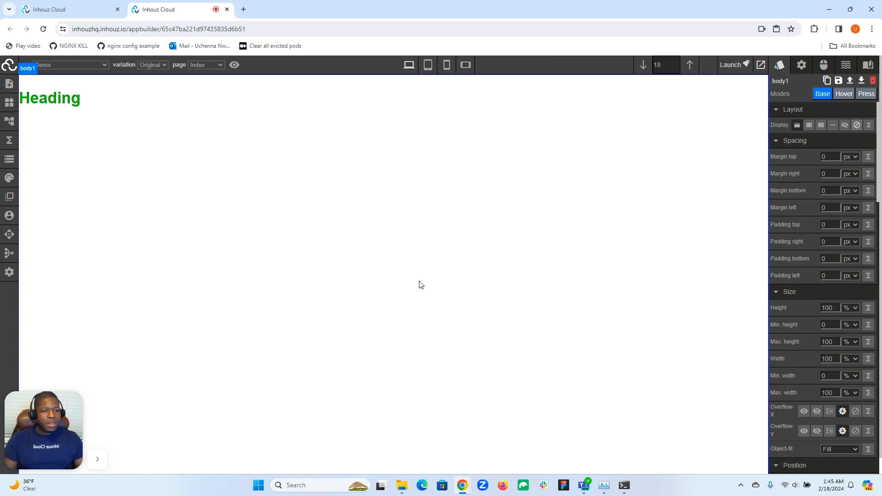
- Expand the body element's title attribute and examine the input types its value can take
left_click(801, 66)
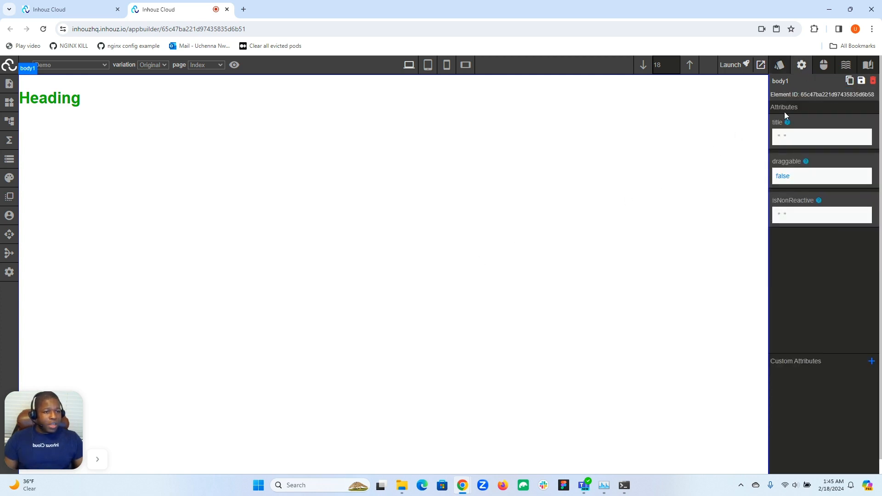
left_click(783, 138)
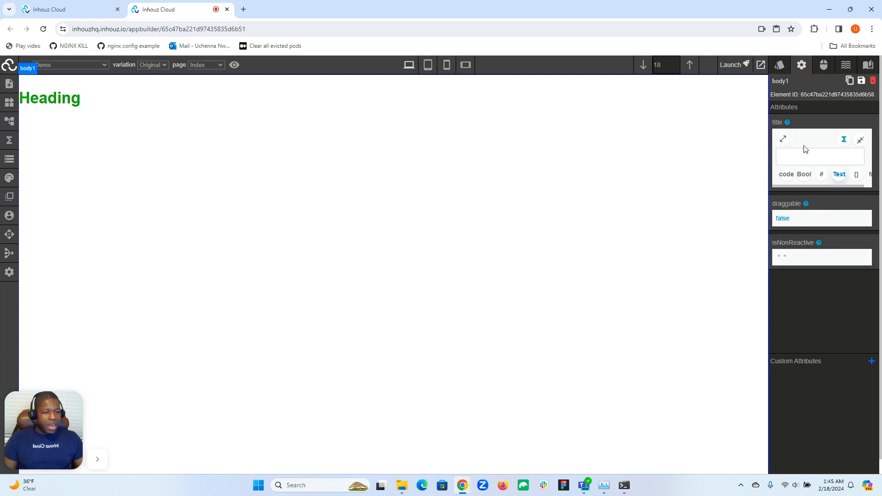
mouse_move(800, 186)
left_mouse_down()
mouse_move(821, 187)
mouse_move(785, 188)
left_mouse_up()
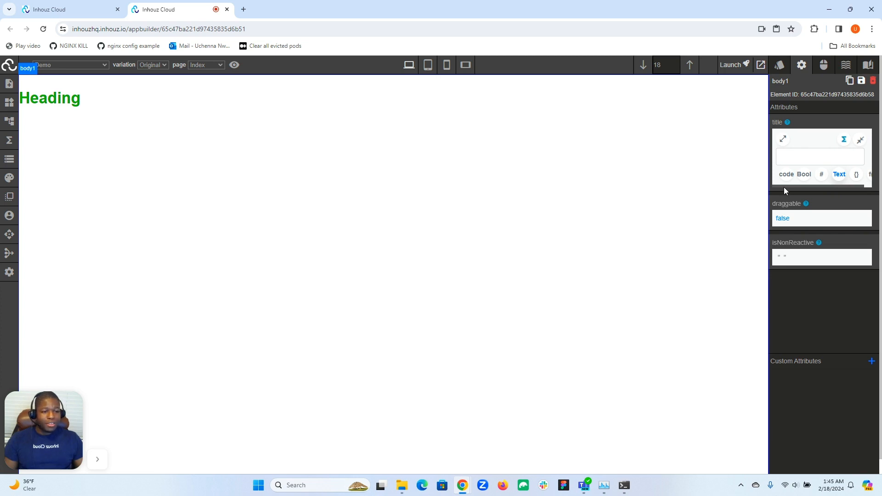
mouse_move(784, 186)
left_mouse_down()
mouse_move(798, 186)
mouse_move(788, 185)
left_mouse_up()
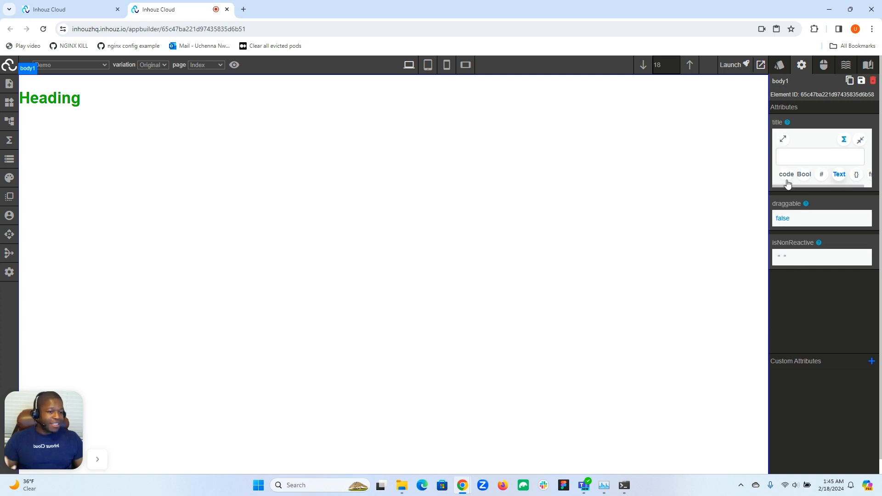
mouse_move(785, 185)
left_mouse_down()
mouse_move(796, 186)
mouse_move(783, 186)
left_mouse_up()
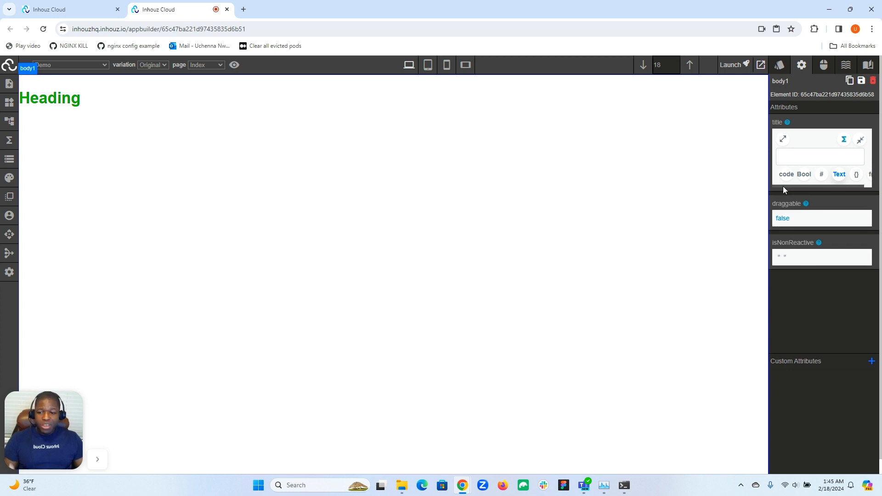
left_click_drag(783, 186, 820, 187)
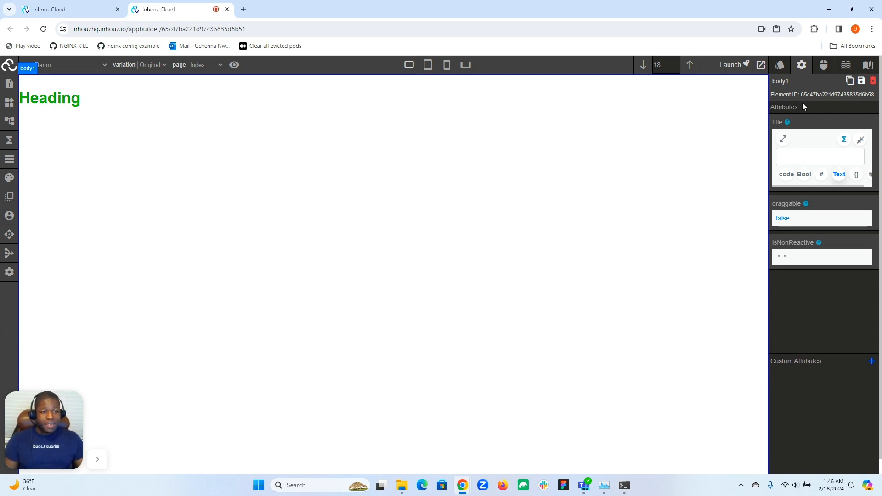
- Start a new animation for the body element, examine its selector and a delay config's value input, and close it without saving
left_click(846, 65)
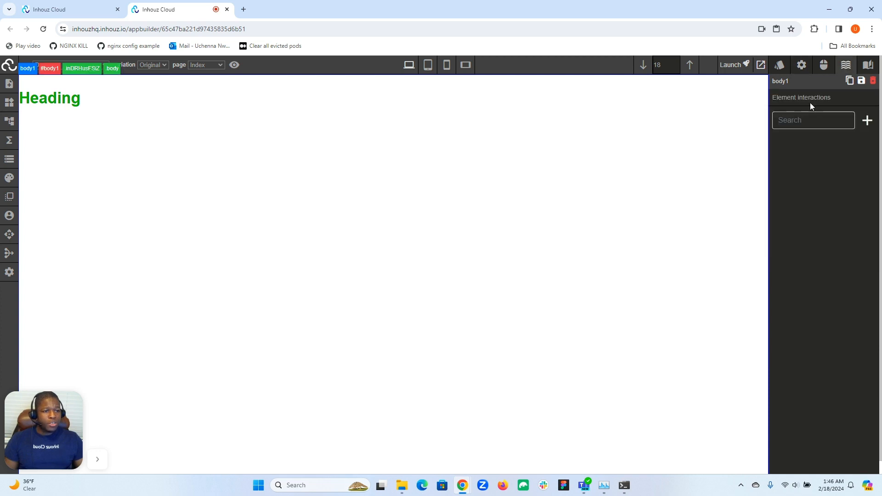
left_click(866, 122)
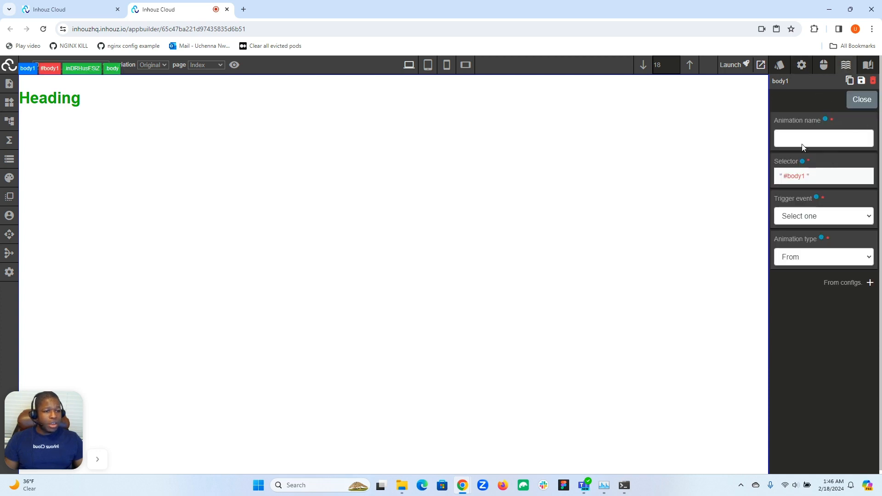
left_click(811, 178)
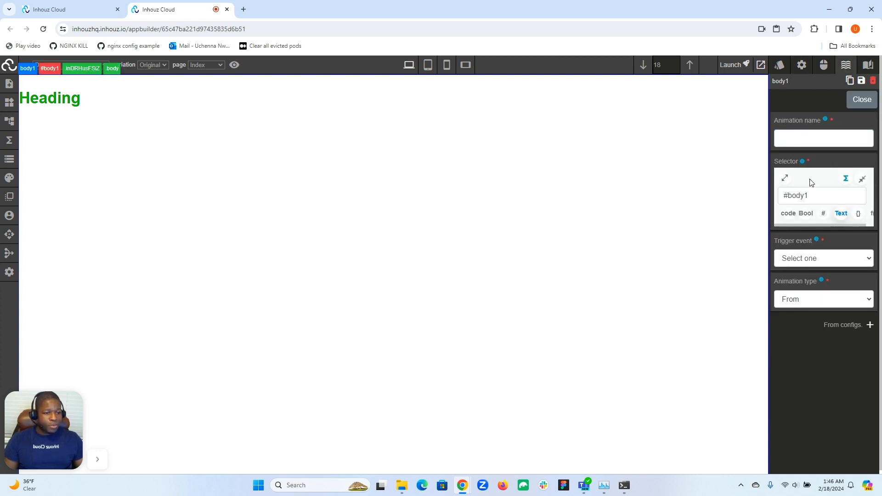
scroll(814, 296, "down", 1)
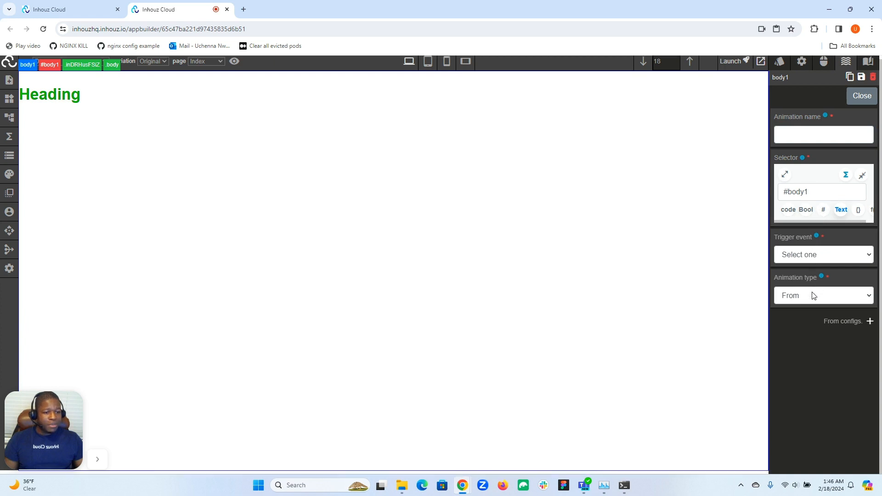
left_click(870, 321)
left_click(800, 356)
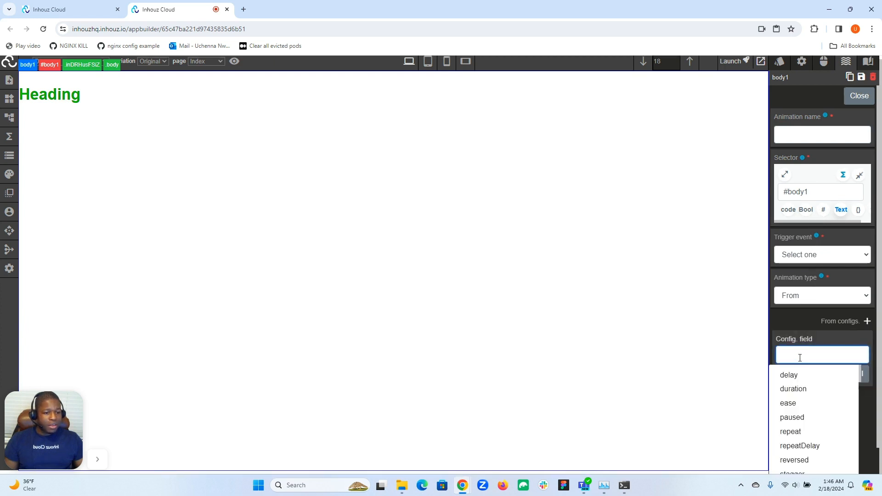
left_click(803, 337)
left_click(800, 358)
left_click(798, 376)
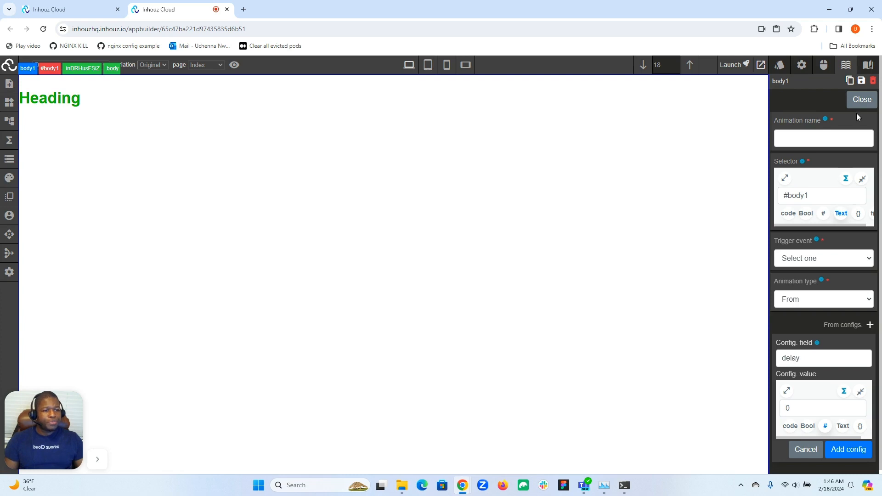
left_click(859, 97)
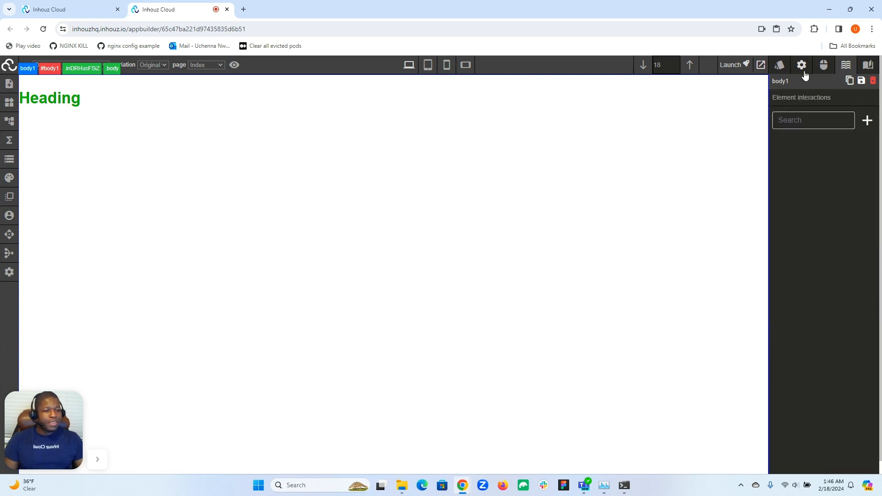
- Examine the script passed to the mirrorResponse function that sets the heading's text color
left_click(780, 68)
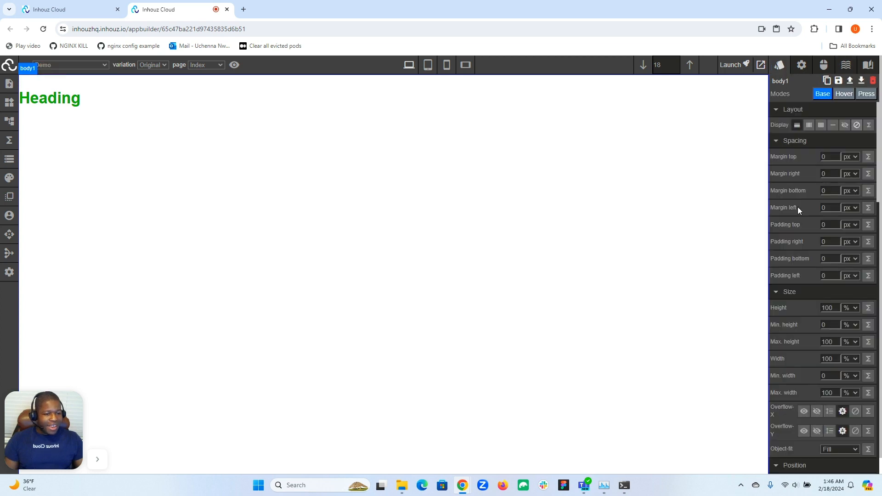
scroll(798, 207, "down", 8)
scroll(797, 207, "down", 4)
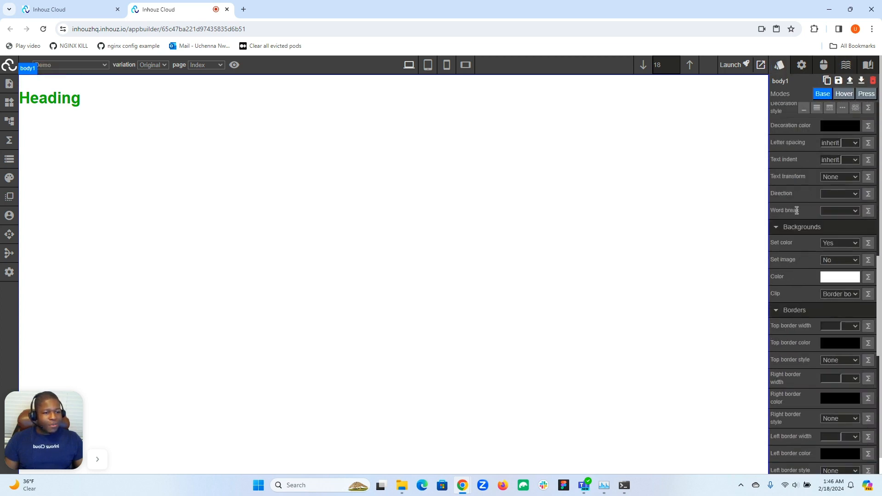
left_click(46, 105)
scroll(781, 212, "down", 5)
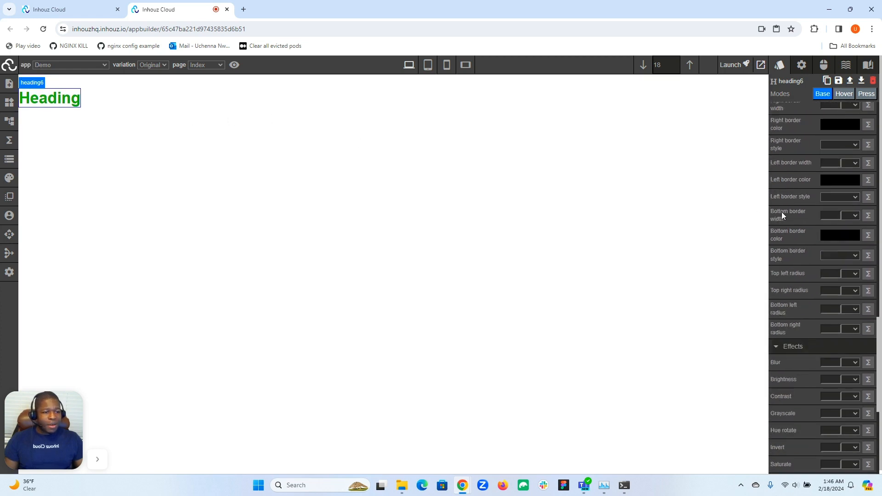
scroll(782, 211, "up", 8)
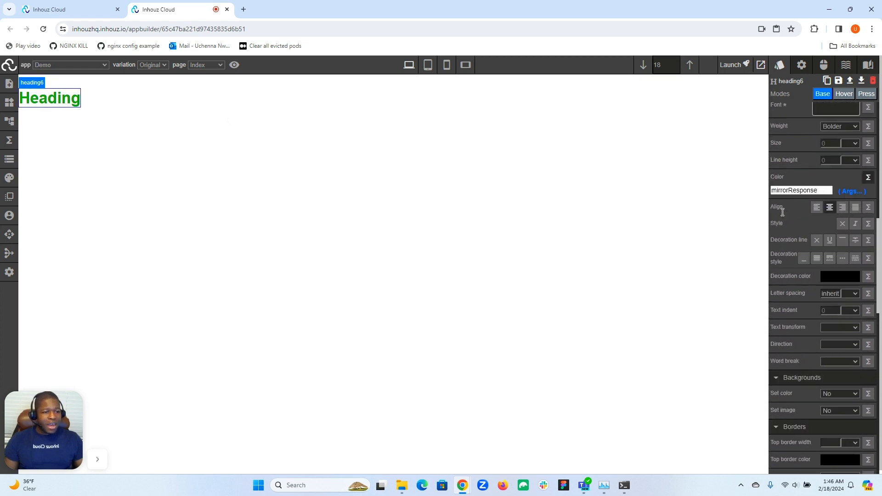
left_click(853, 191)
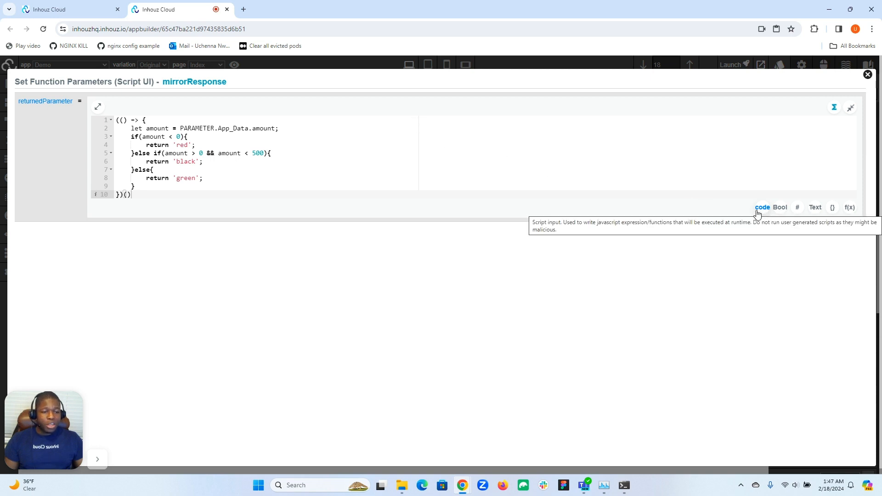
left_click(867, 75)
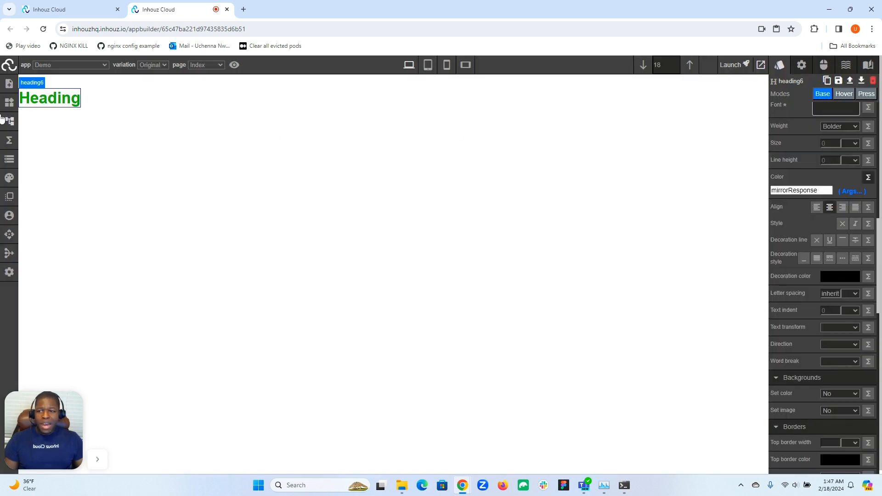
- Enable dynamic SEO for the Index page and examine its dynamic title tag input
left_click(6, 88)
left_click(59, 134)
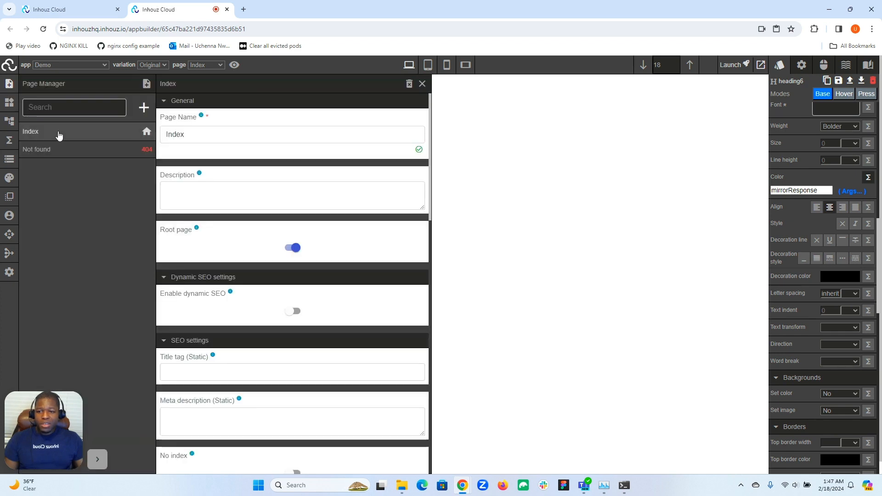
scroll(228, 175, "down", 3)
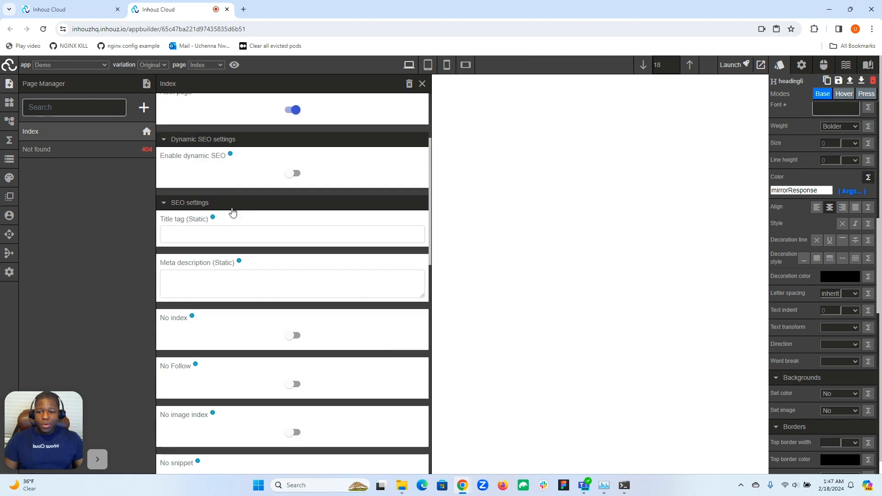
left_click(296, 176)
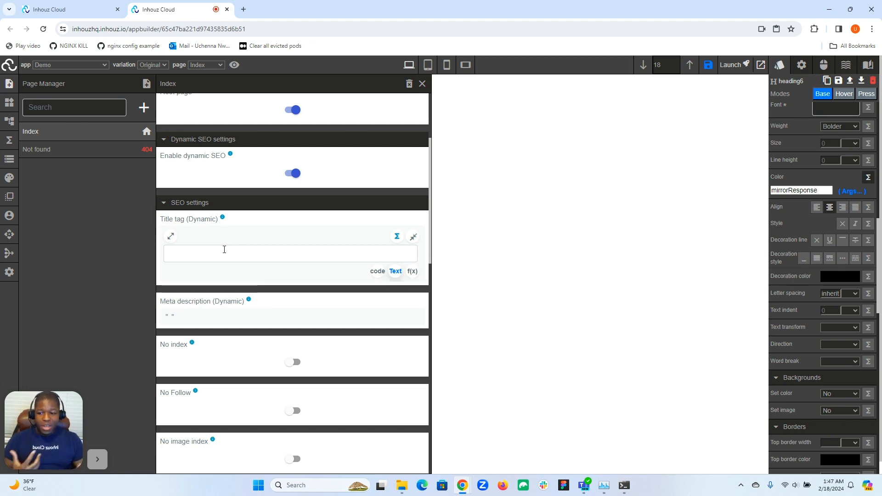
scroll(223, 249, "down", 5)
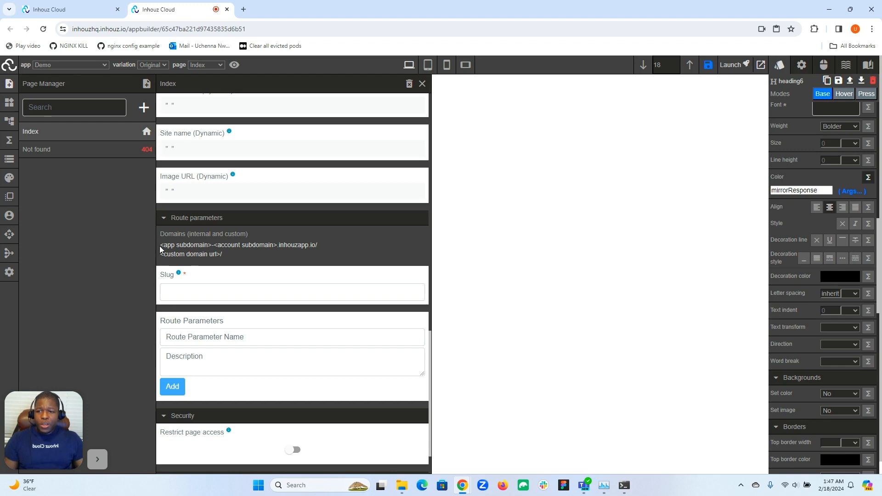
scroll(212, 217, "up", 6)
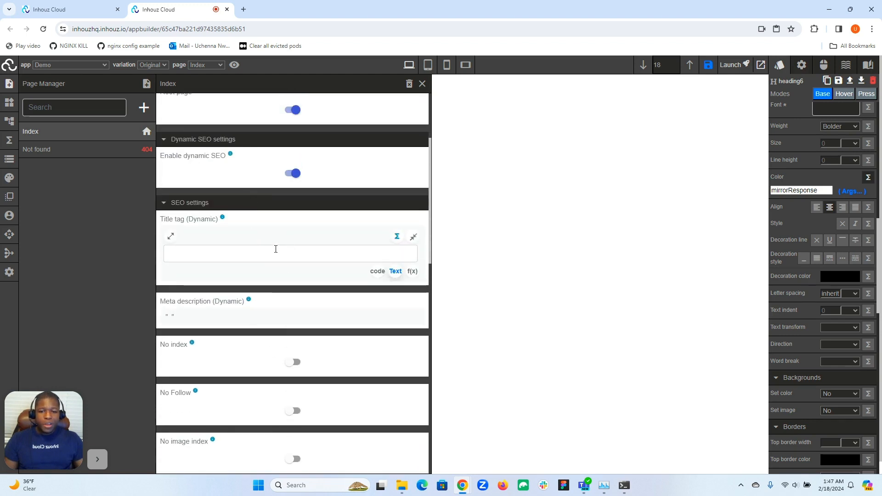
left_click(268, 256)
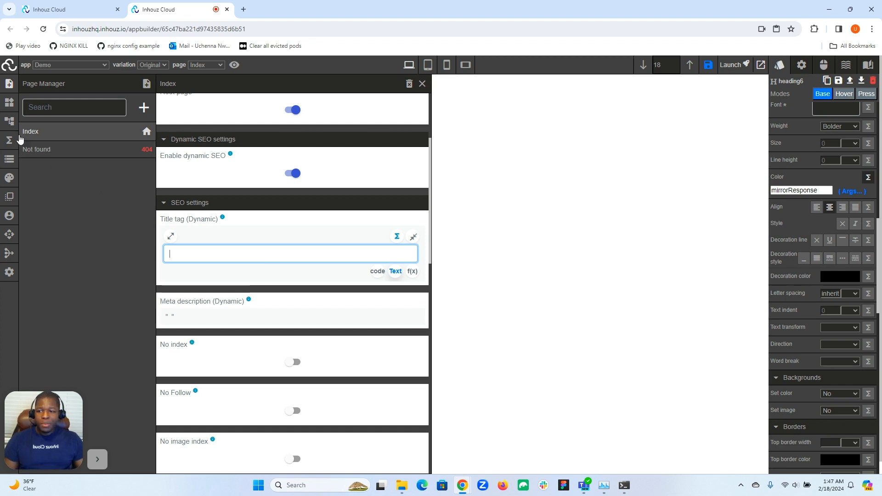
left_click(9, 83)
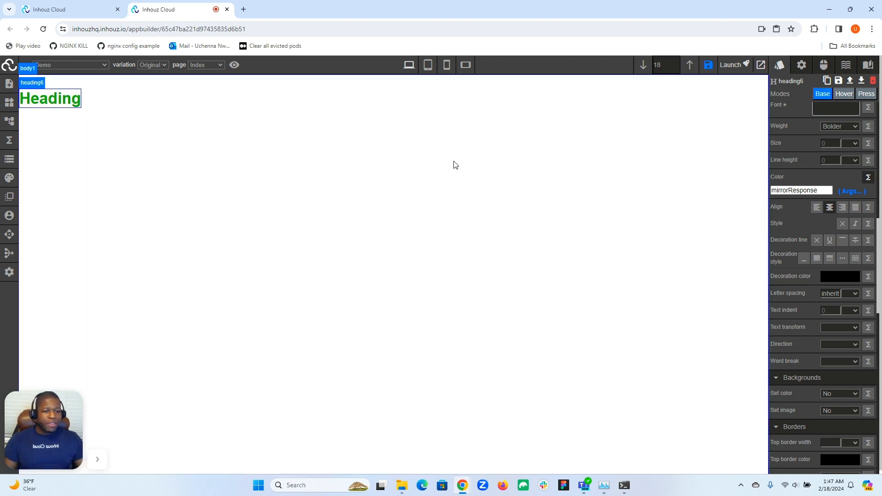
- Copy the entire script passed to mirrorResponse for the heading's text color
scroll(817, 227, "up", 3)
scroll(816, 222, "up", 4)
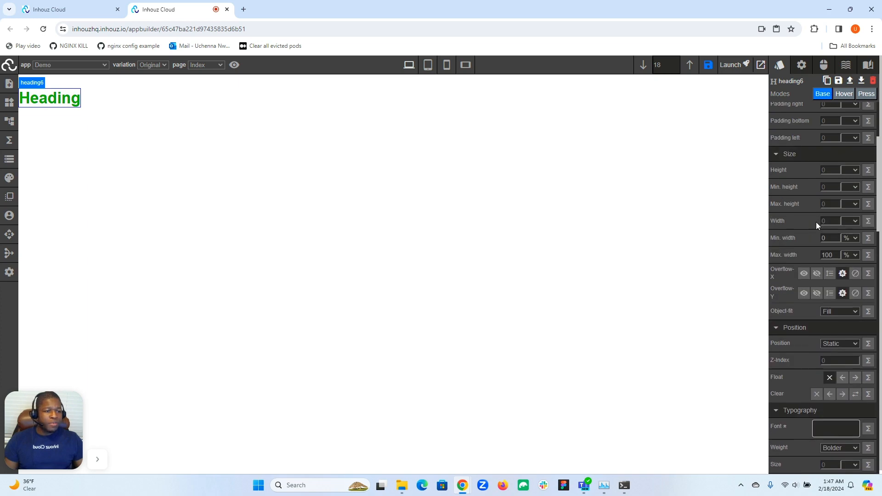
scroll(816, 222, "down", 6)
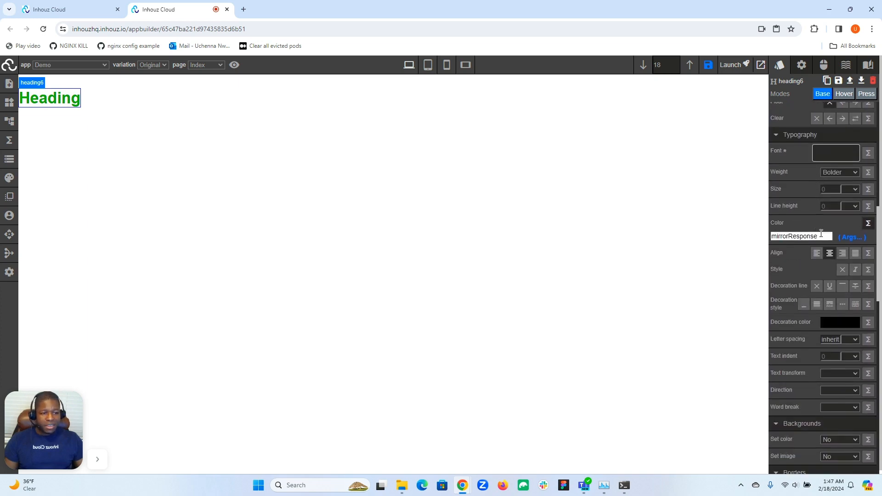
left_click(858, 237)
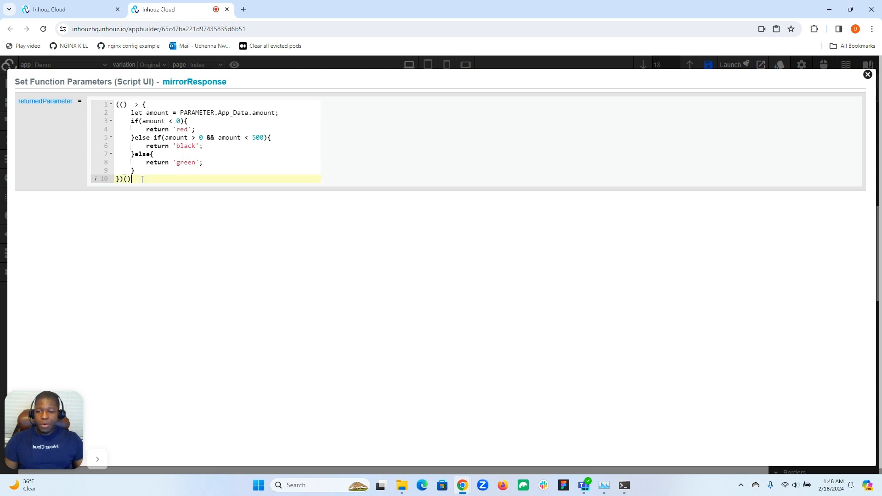
left_click_drag(142, 179, 118, 106)
left_click_drag(134, 195, 116, 120)
right_click(135, 132)
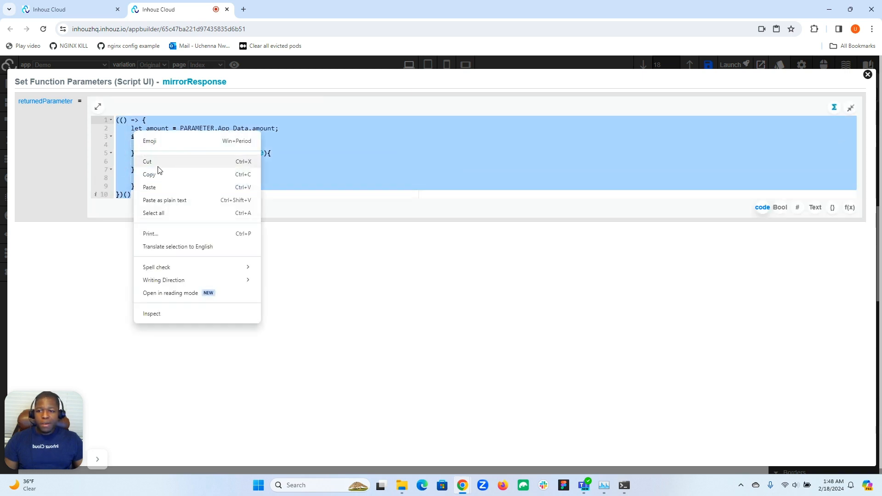
left_click(158, 175)
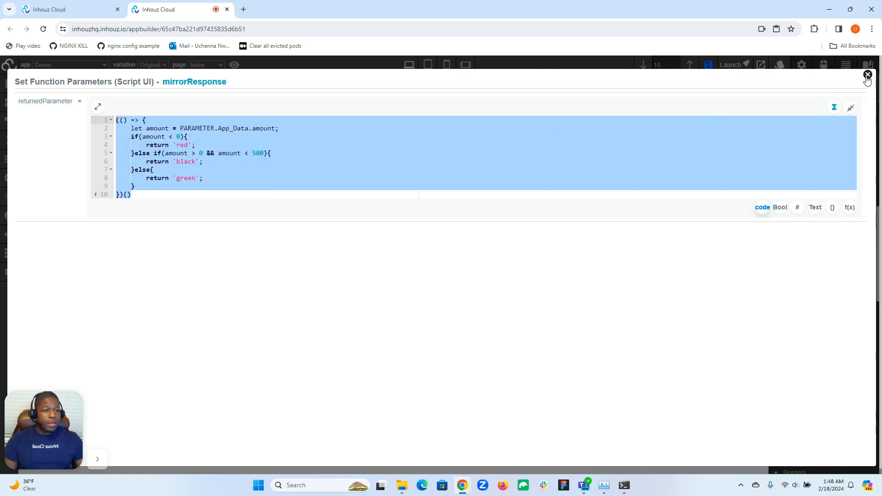
left_click(867, 76)
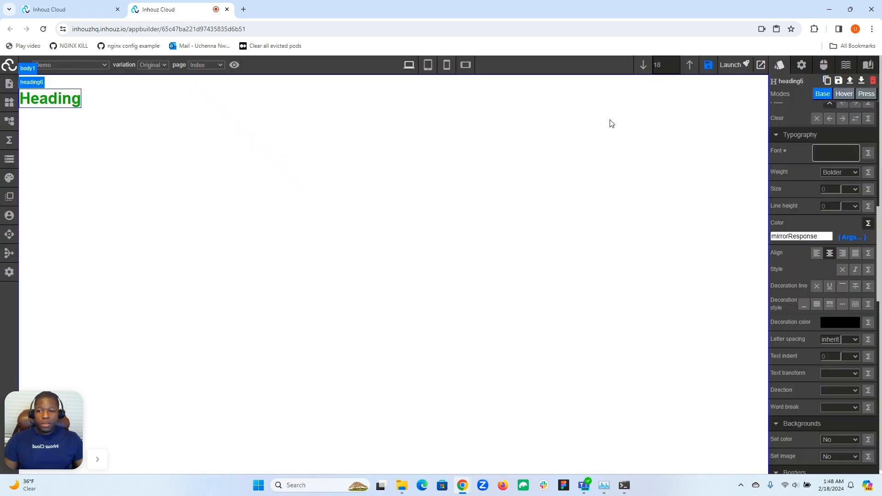
- Change the amount value in the live app data and close the data editor
left_click(9, 160)
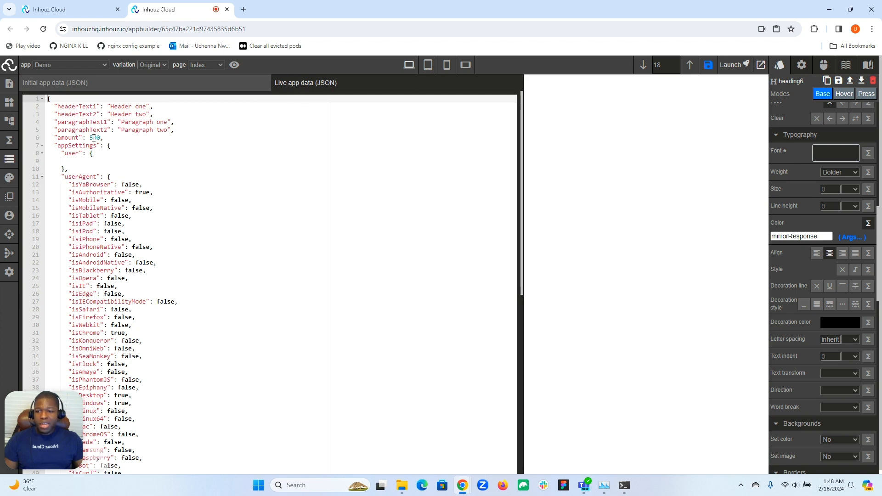
left_click(93, 137)
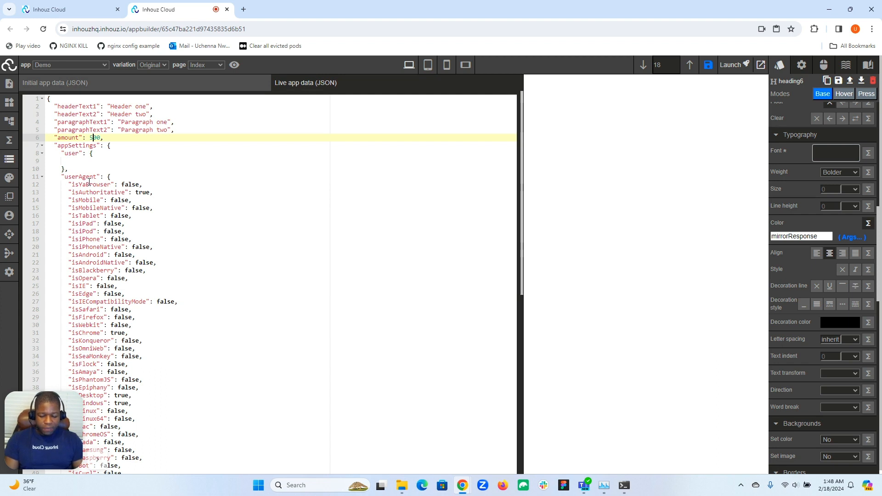
left_click(9, 160)
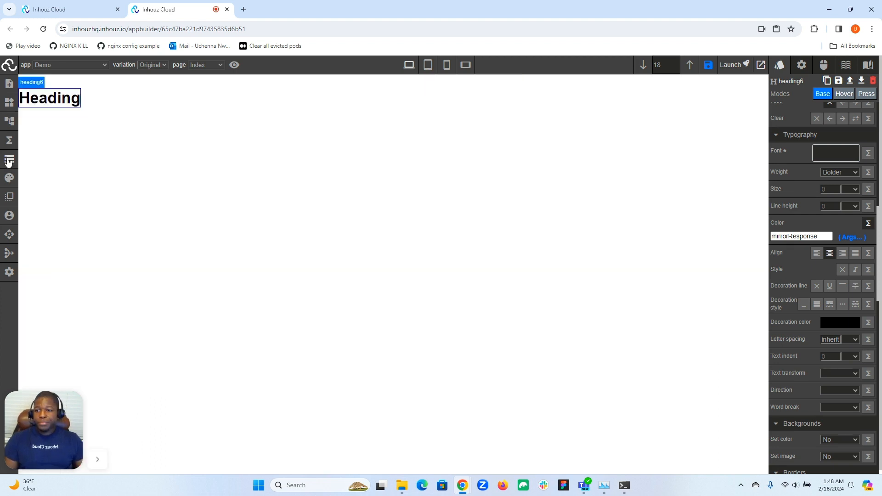
- Set the amount to -400 in the live app data and close the data editor
left_click(9, 160)
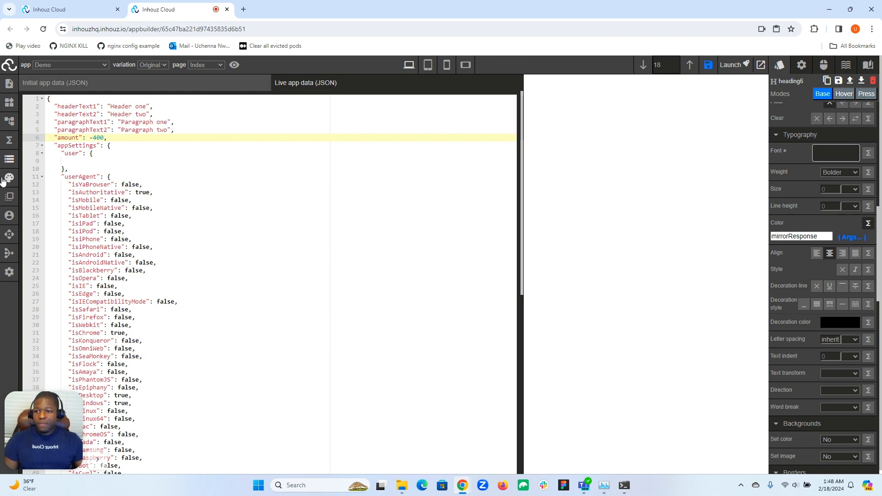
left_click(9, 159)
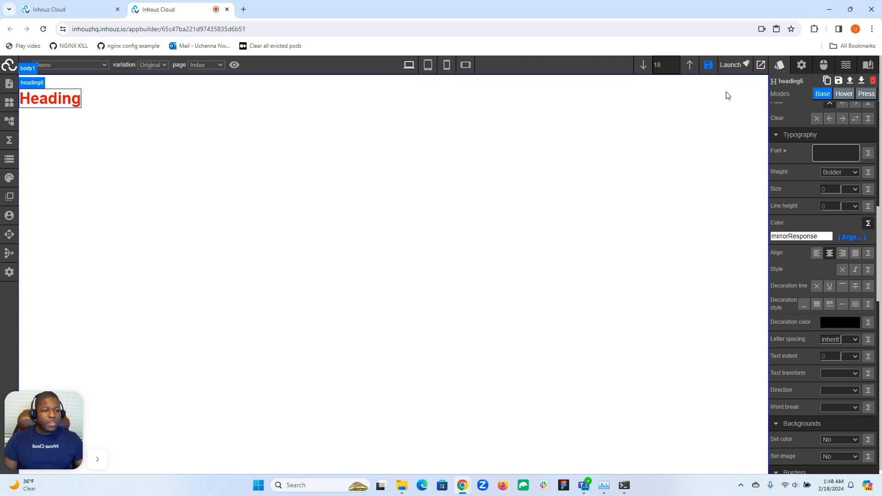
- Expand the heading's headingType attribute to full screen and set its text value to h3
left_click(802, 67)
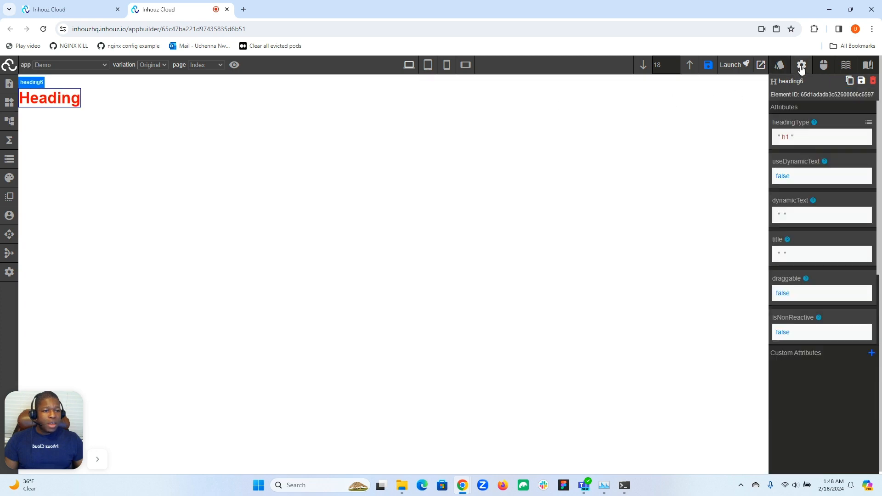
left_click(787, 137)
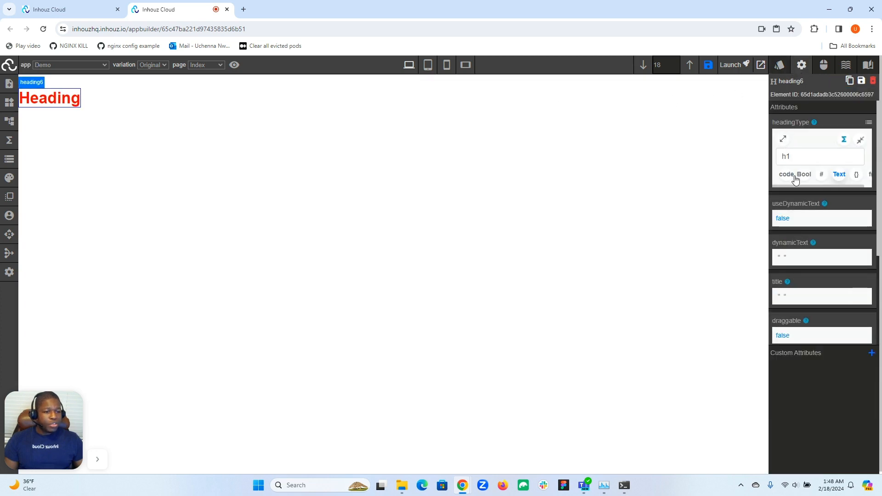
left_click(783, 139)
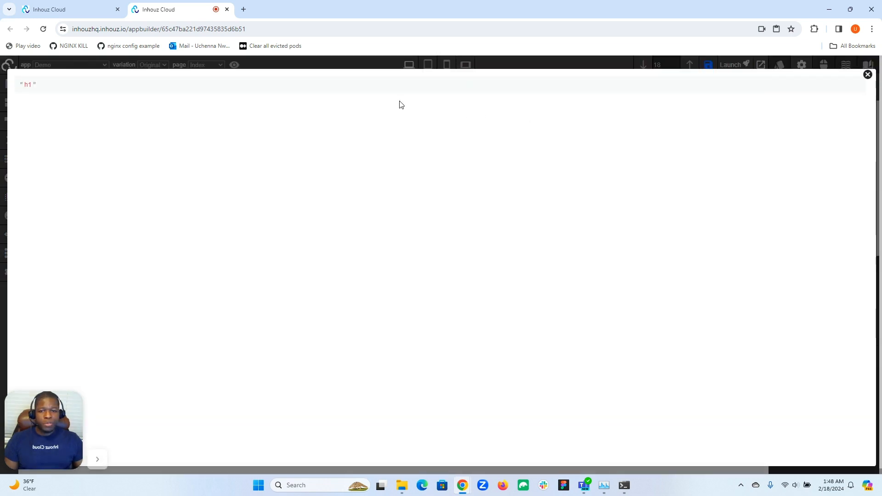
left_click(341, 137)
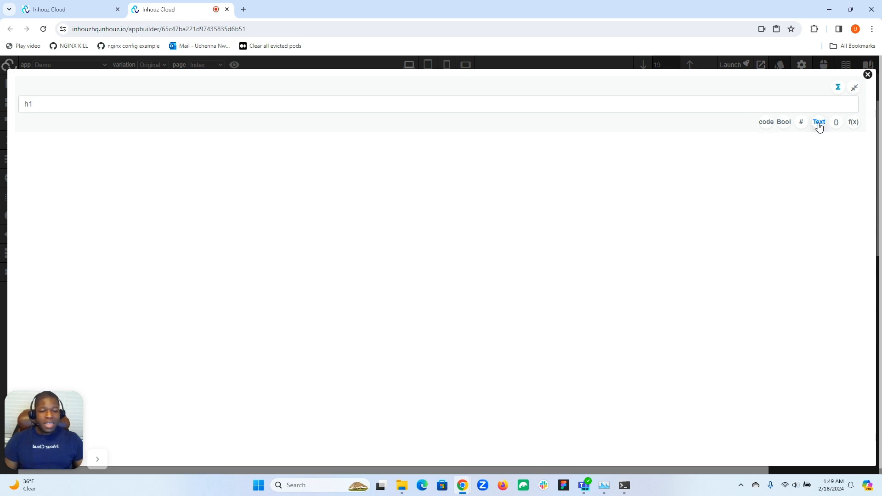
left_click(701, 102)
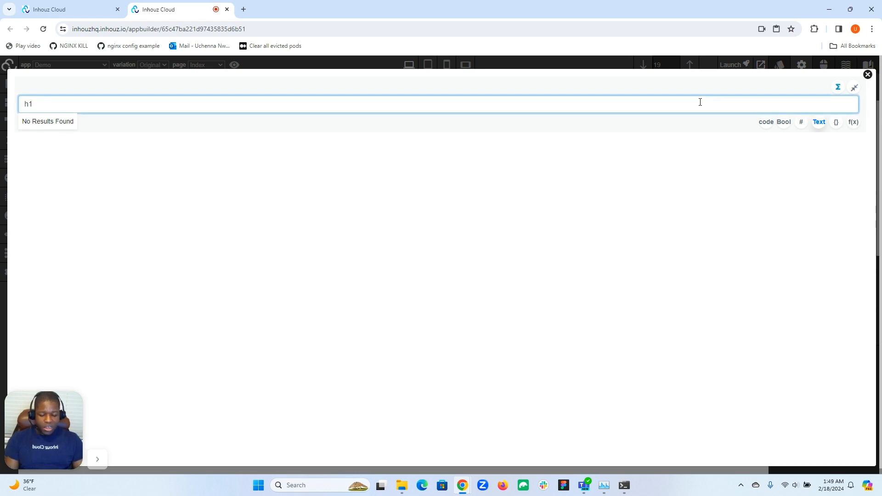
key("BackSpace")
type("3")
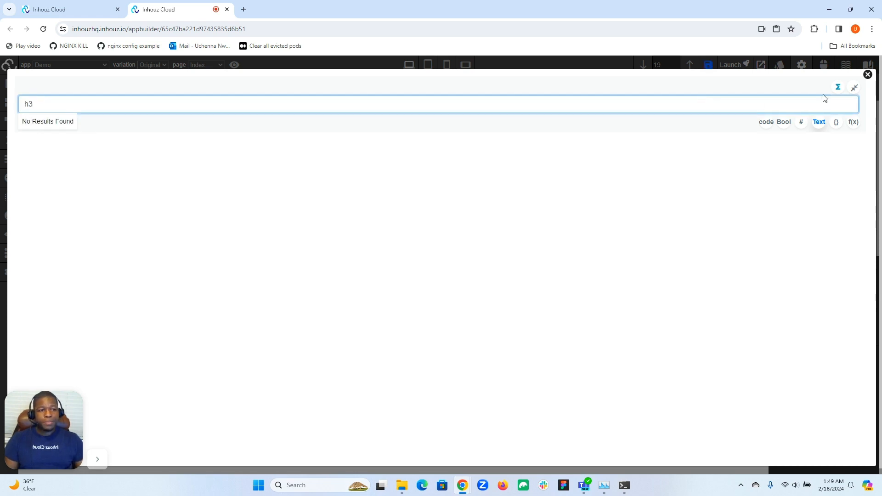
left_click(868, 75)
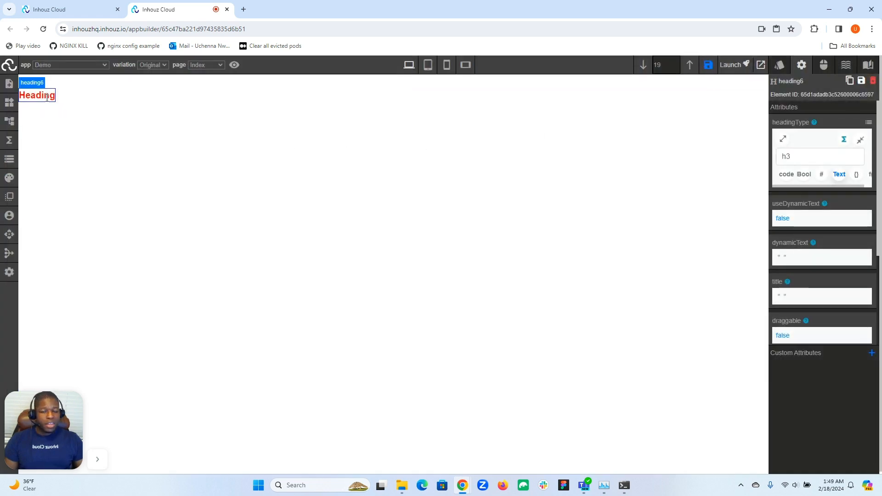
- Set the heading's headingType attribute back to h1
left_click(795, 157)
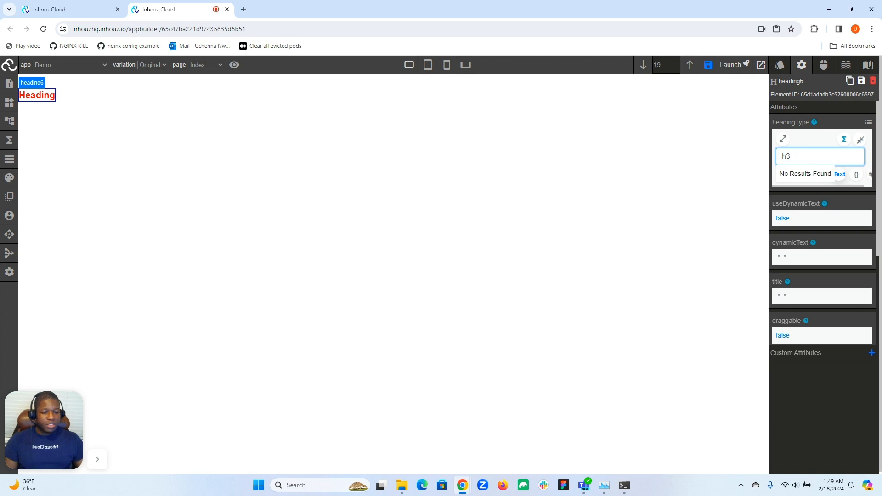
key("BackSpace")
type("1")
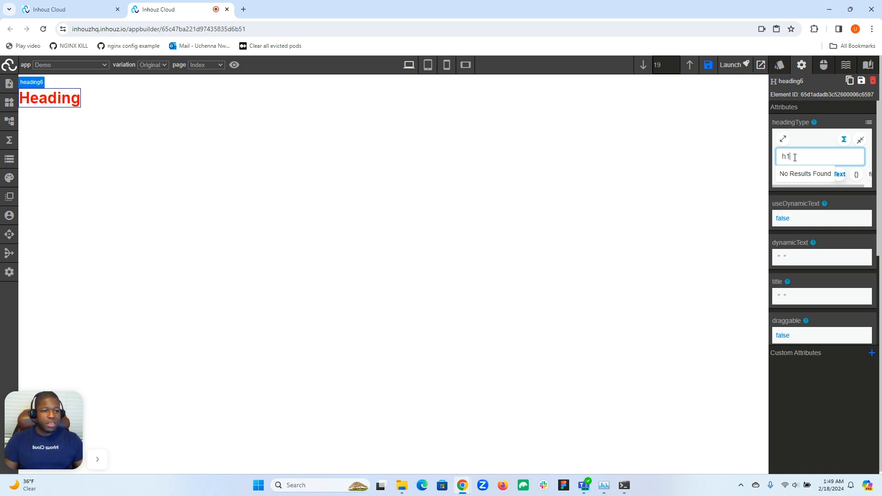
left_click(817, 147)
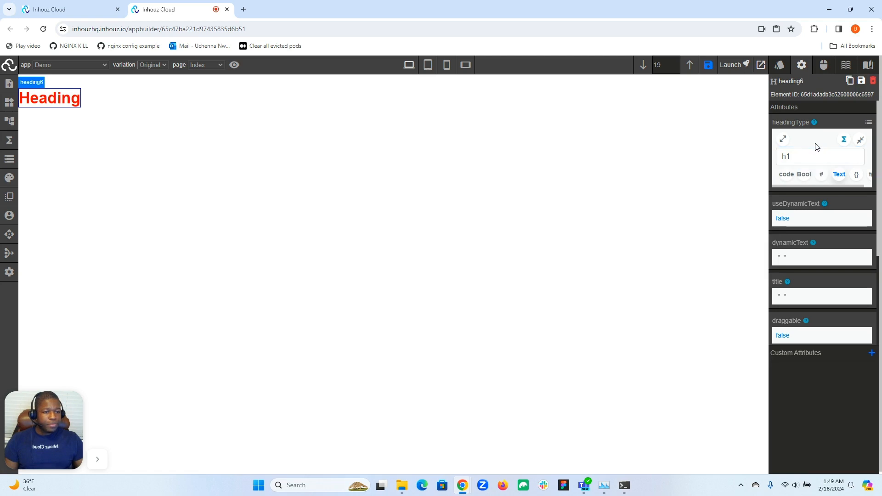
- Try the headingType input as a Boolean toggle and as a number with the value 45
left_click(805, 178)
left_click(790, 160)
left_click(788, 161)
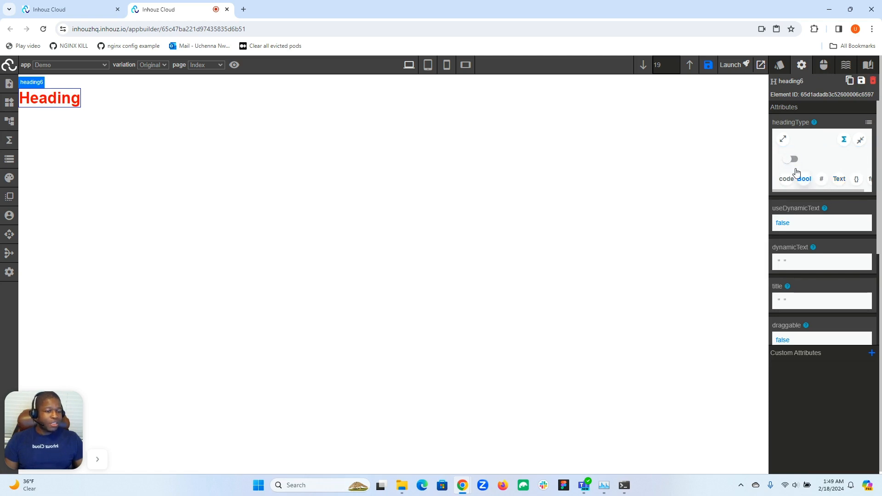
left_click(821, 179)
left_click(790, 157)
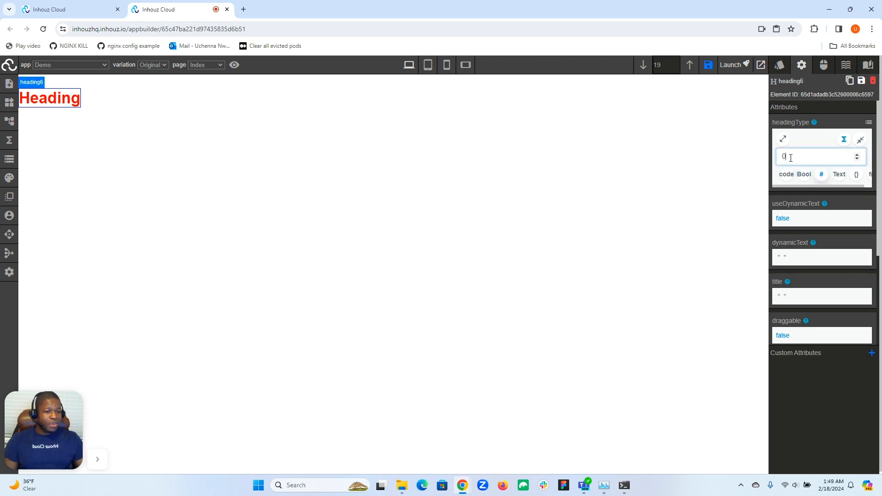
type("45")
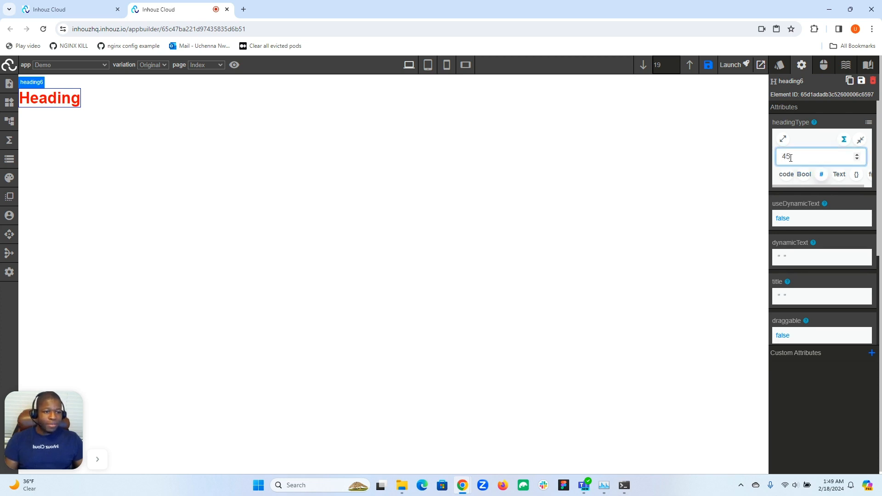
- Switch the headingType input to text, enter H3, and clear the value again
left_click(839, 175)
left_click(805, 154)
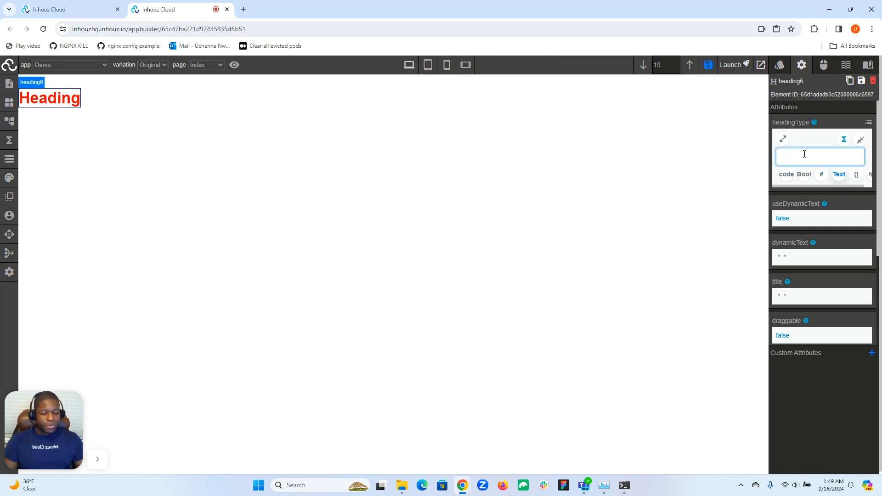
type("H3")
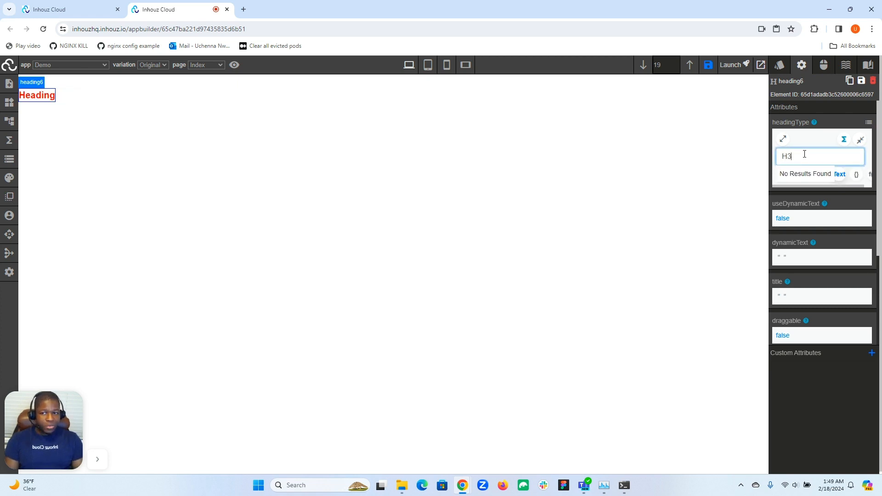
double_click(803, 155)
key("BackSpace")
key("Tab")
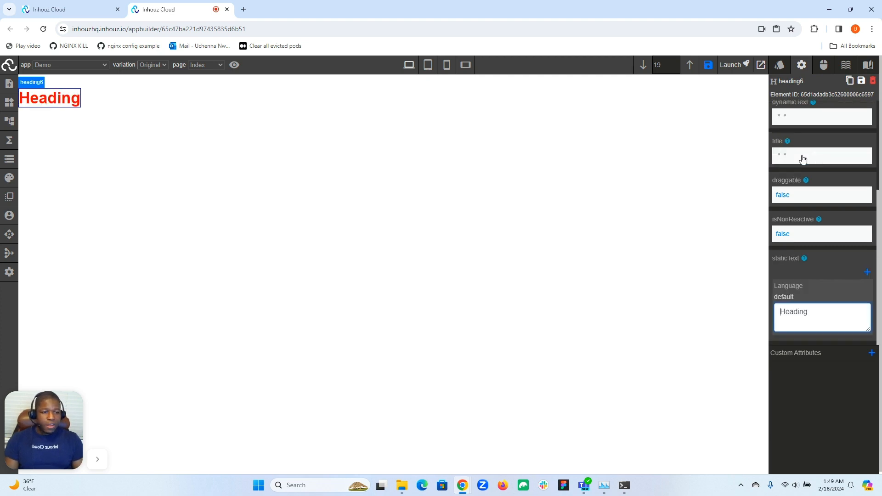
scroll(802, 159, "up", 3)
left_click(794, 156)
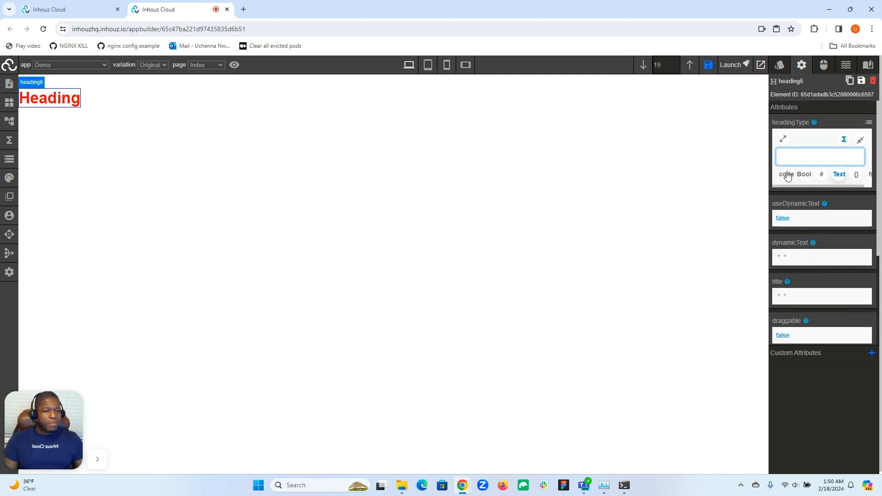
- Switch the headingType input to code and paste the copied amount script into its full-screen editor
left_click(787, 177)
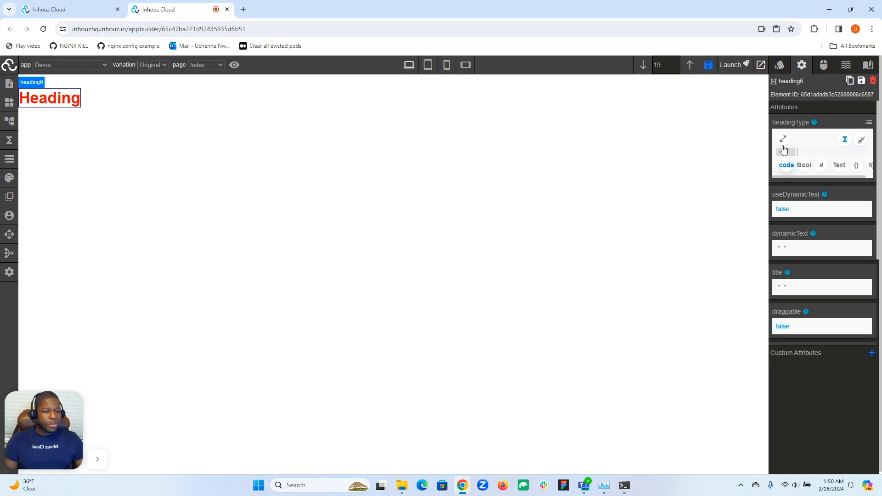
left_click(783, 139)
left_click(213, 99)
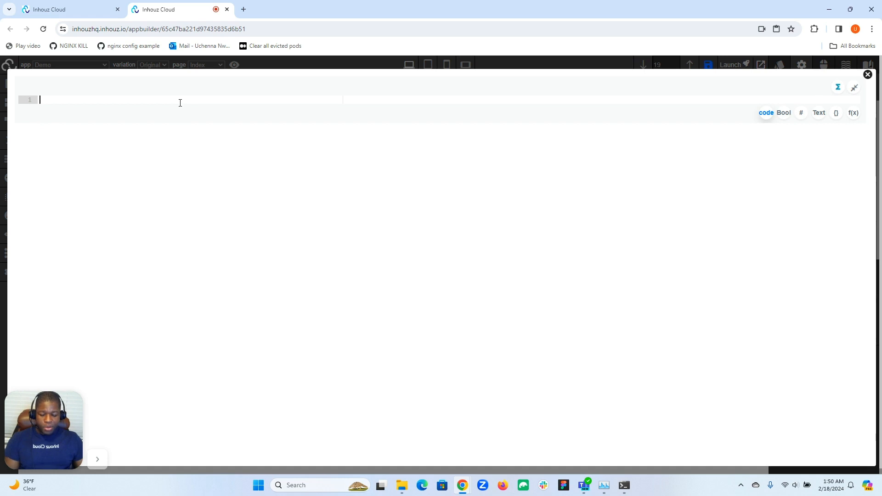
key("ctrl+v")
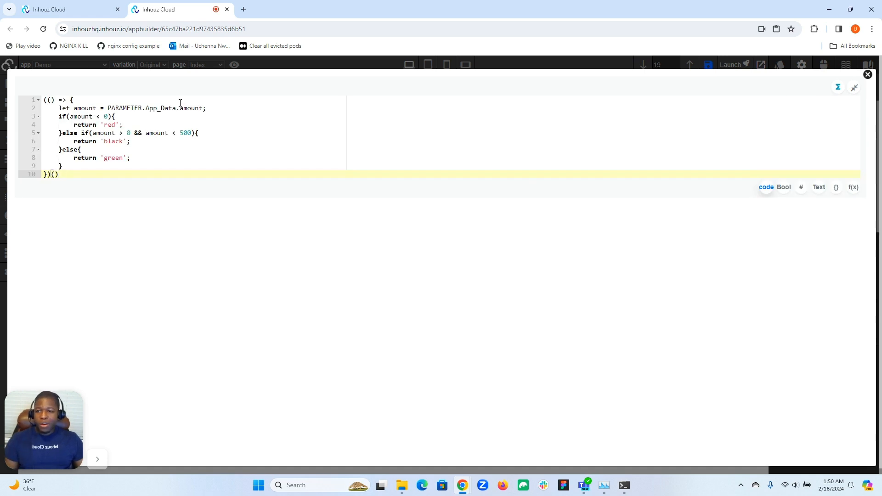
- Make the script return 'h6' instead of a color when the amount is below 0
left_click(106, 125)
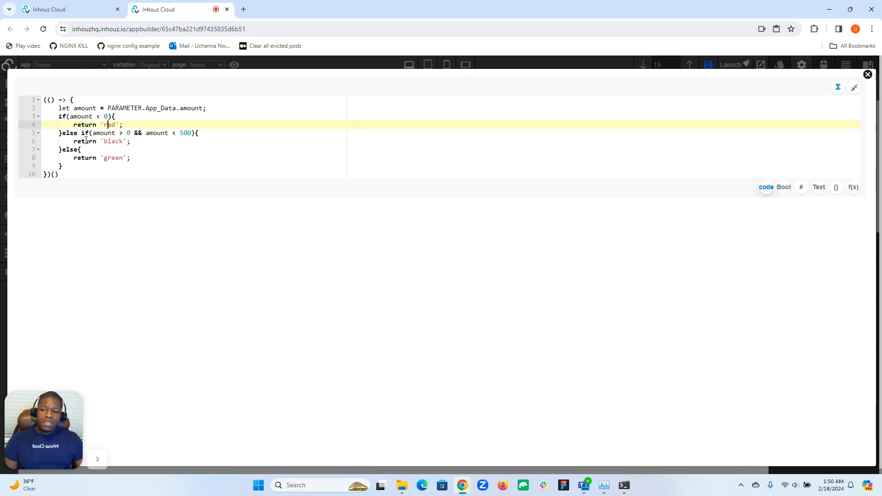
double_click(114, 125)
type("H6")
key("Left")
key("Left")
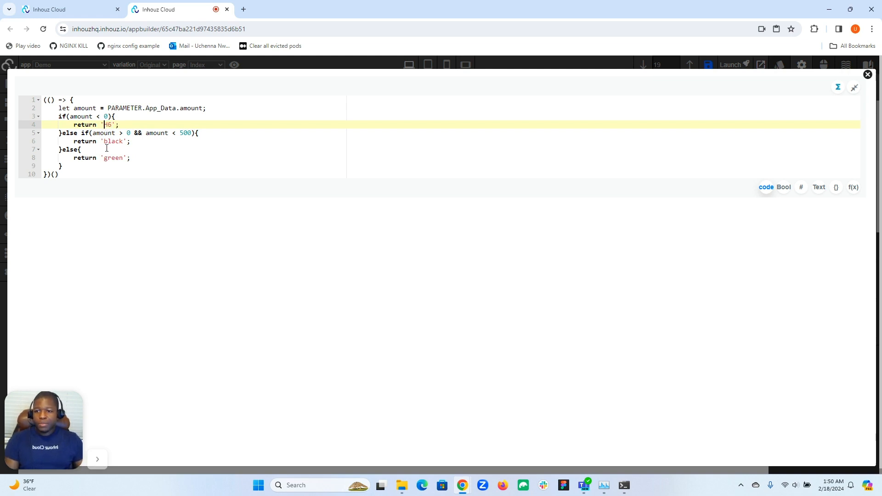
key("BackSpace")
type("h")
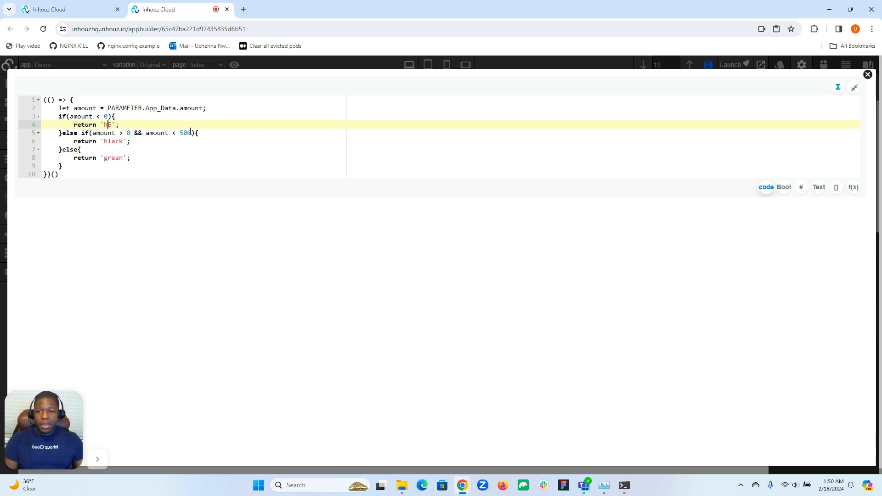
- Make the script return 'h3' for amounts between 0 and 500 and 'h1' otherwise, and close the full-screen editor
double_click(112, 142)
type("h3")
double_click(108, 158)
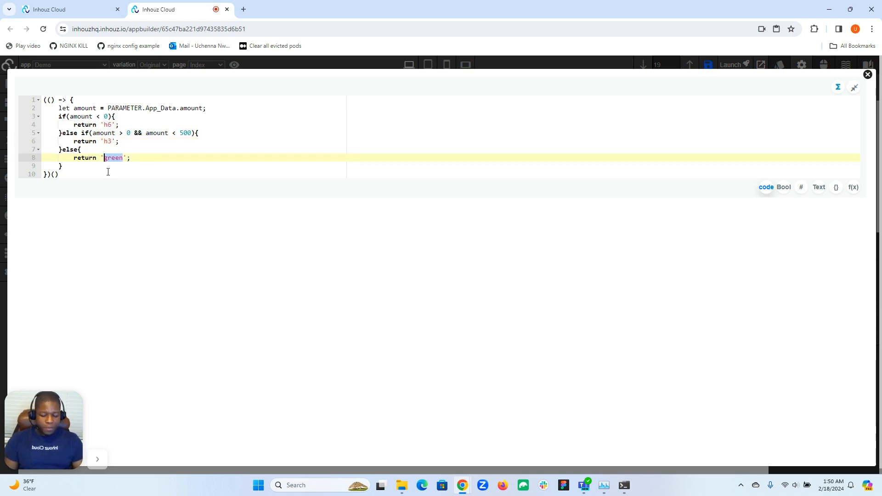
type("h1")
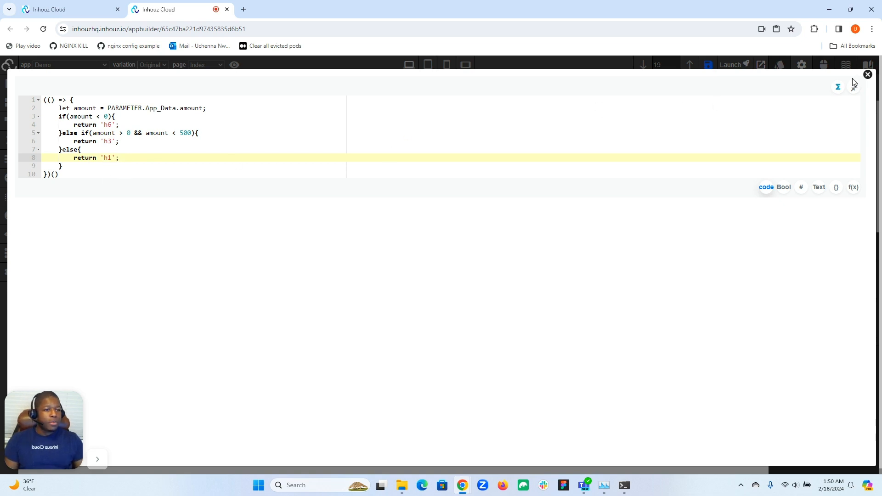
left_click(868, 75)
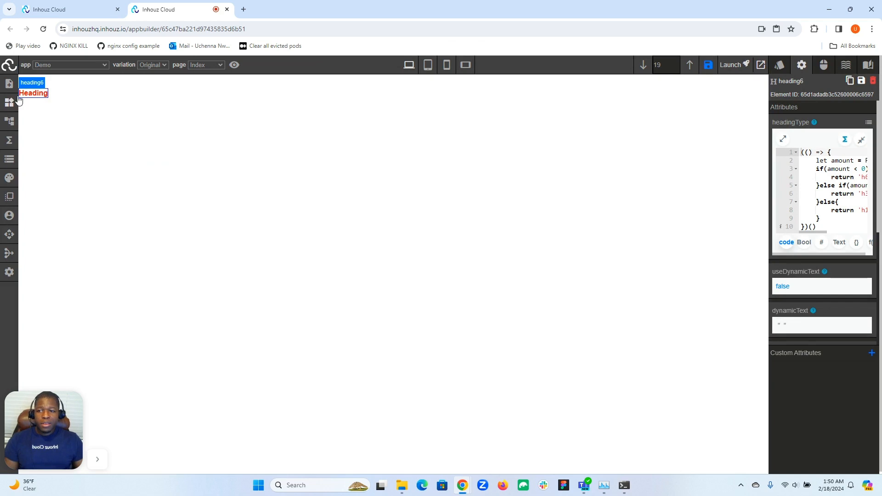
- Set the amount to 400 in the live app data and close the data editor to check the heading
left_click(10, 160)
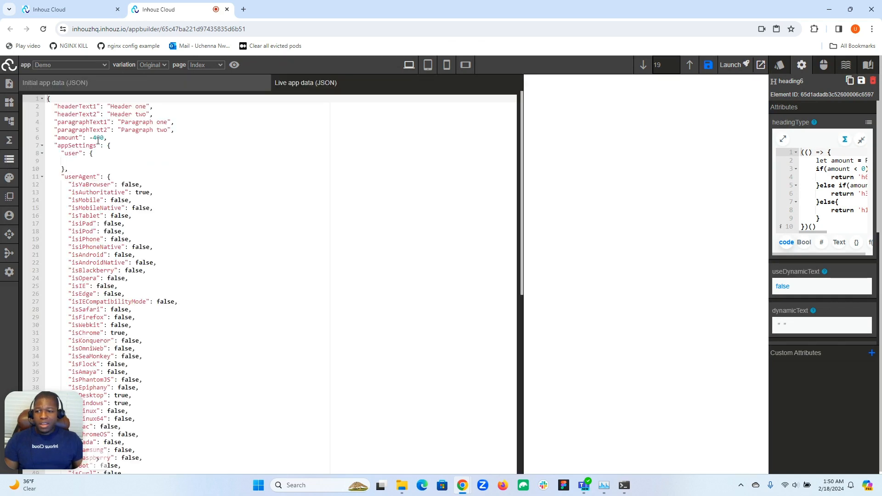
left_click(10, 161)
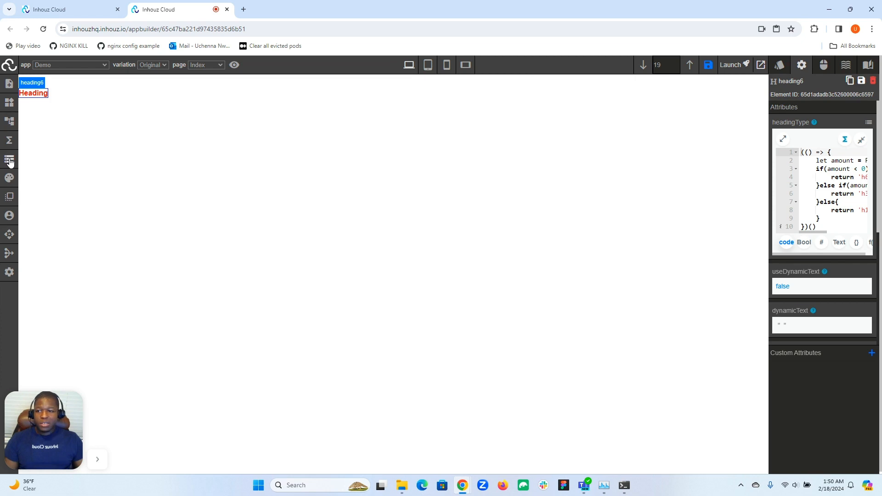
left_click(9, 160)
left_click(96, 138)
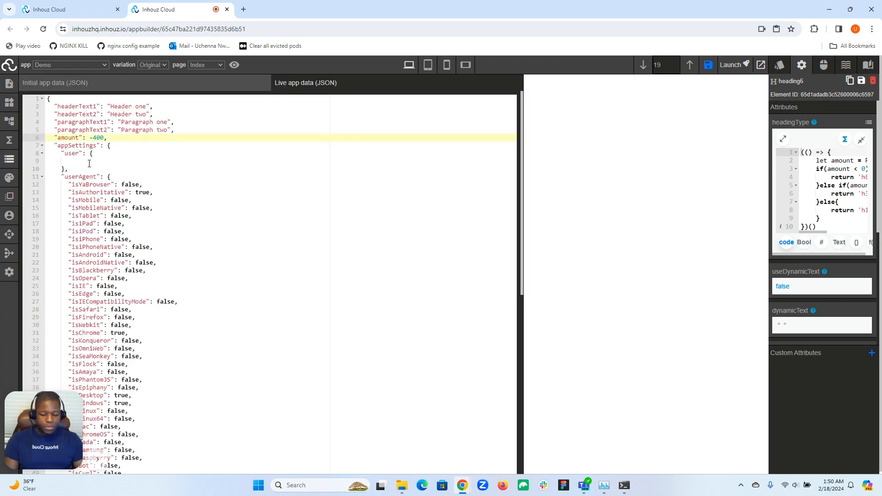
key("BackSpace")
key("BackSpace")
type("4")
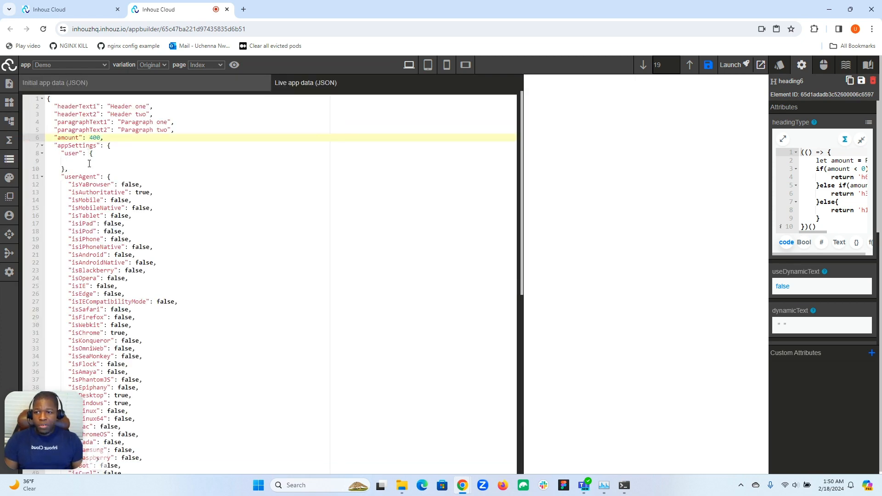
left_click(9, 160)
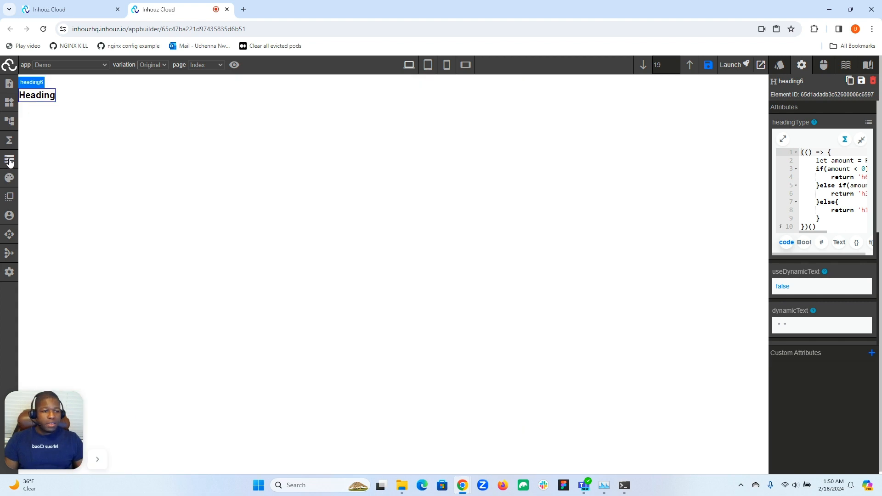
- Reopen the live app data and set the amount to 1400
left_click(9, 160)
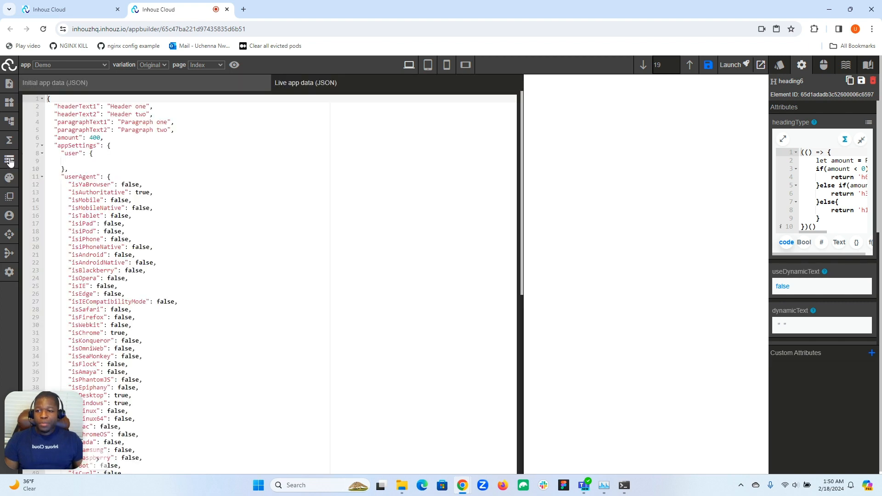
left_click(91, 138)
type("1")
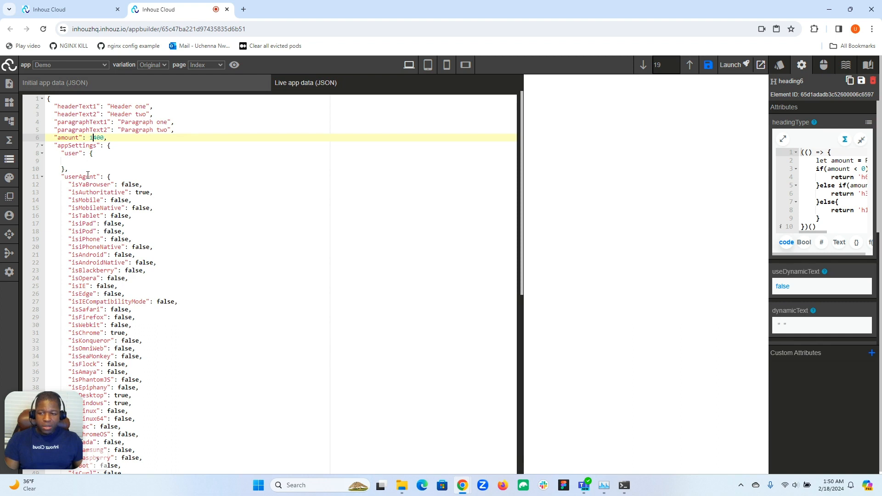
- Close the live app data editor to check the heading, and look through the heading element's attributes
left_click(10, 161)
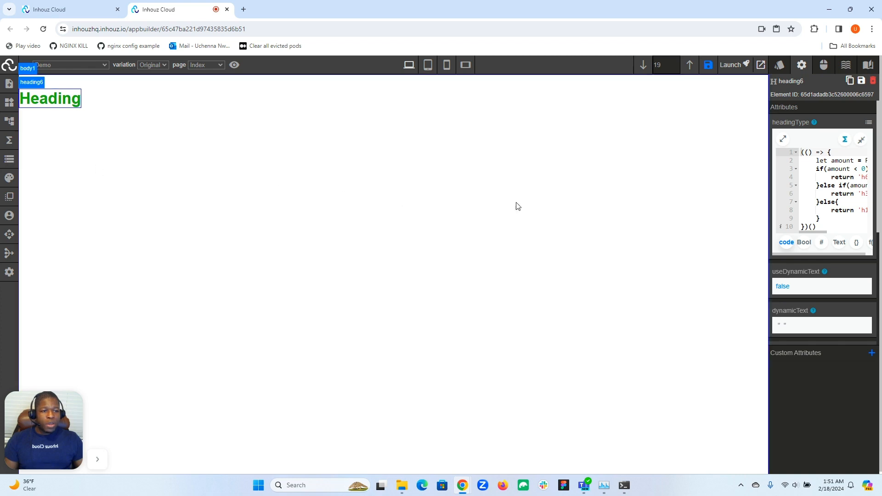
mouse_move(809, 235)
left_mouse_down()
mouse_move(830, 235)
mouse_move(808, 233)
left_mouse_up()
left_click(809, 227)
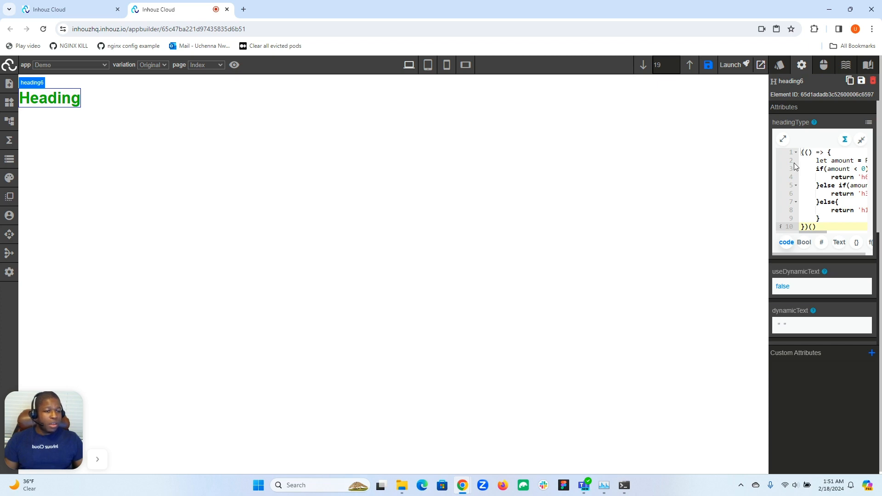
scroll(795, 165, "down", 3)
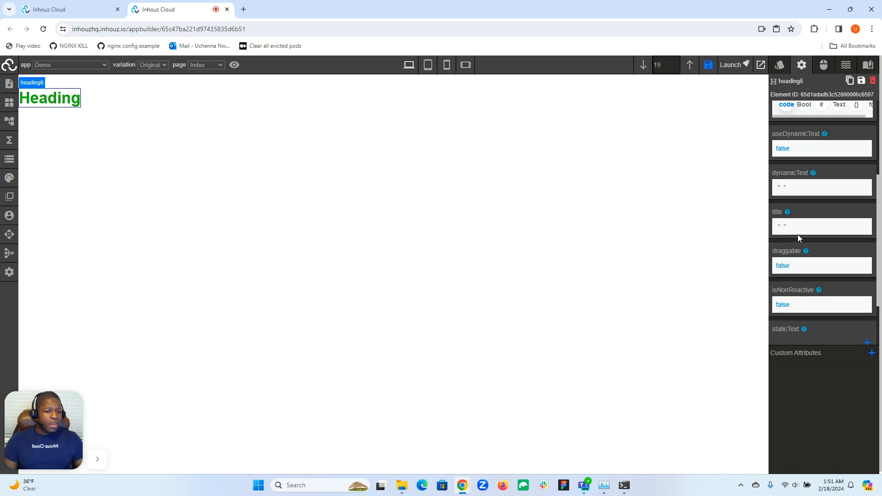
scroll(795, 216, "up", 3)
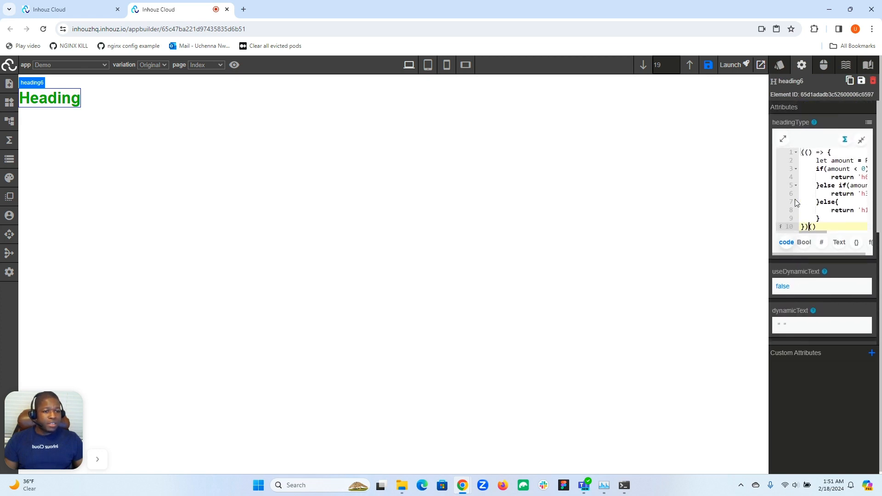
- Open the headingType script in the full-screen editor and apply the JSON stringify and JSON parse expression methods to it
left_click(783, 139)
left_click(393, 160)
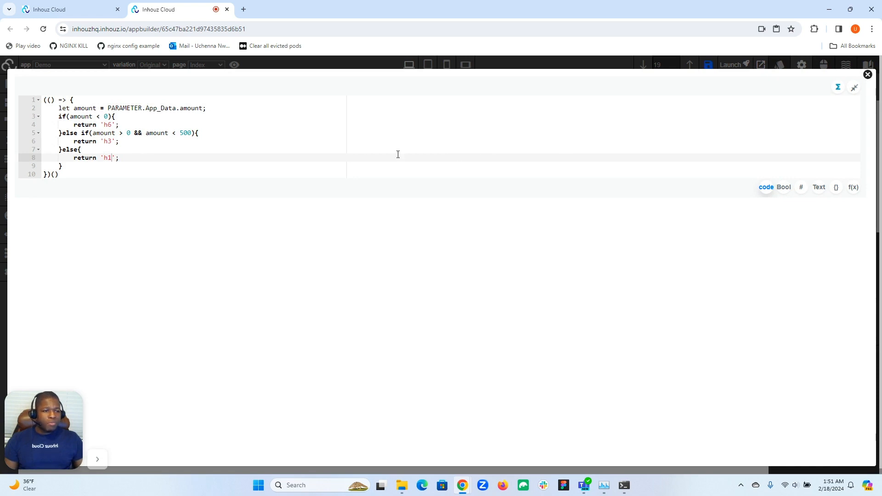
left_click(838, 87)
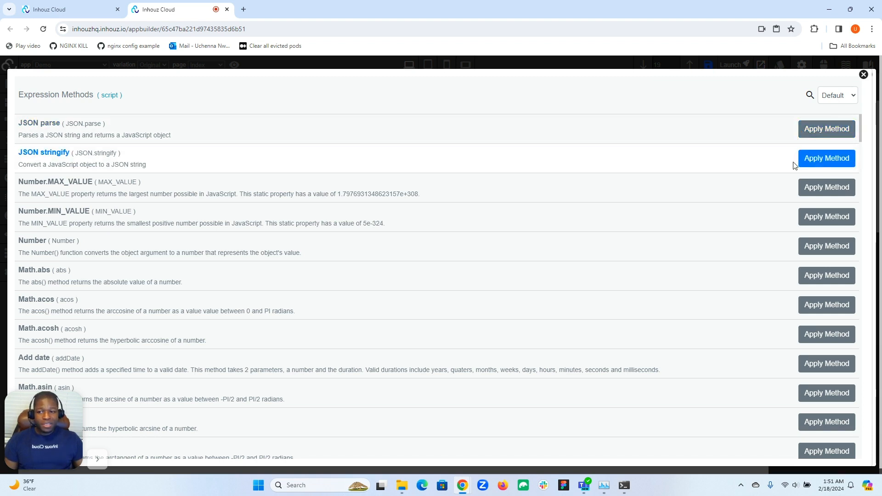
left_click(816, 161)
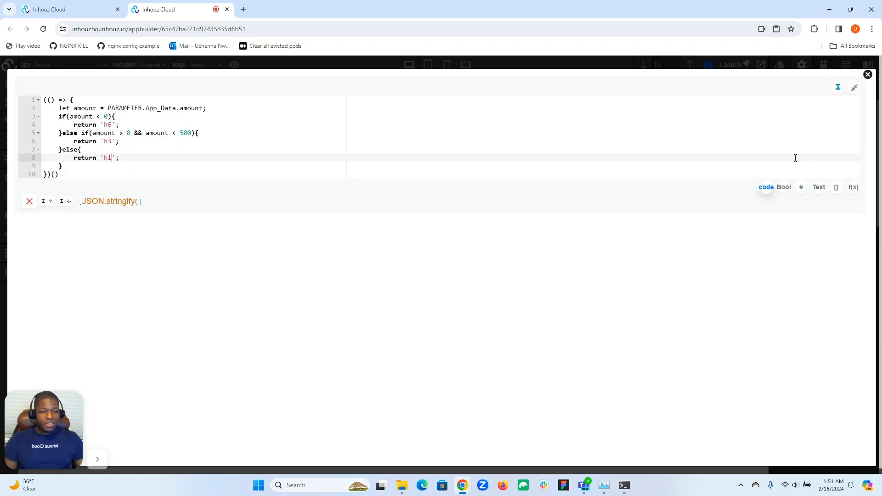
left_click(838, 87)
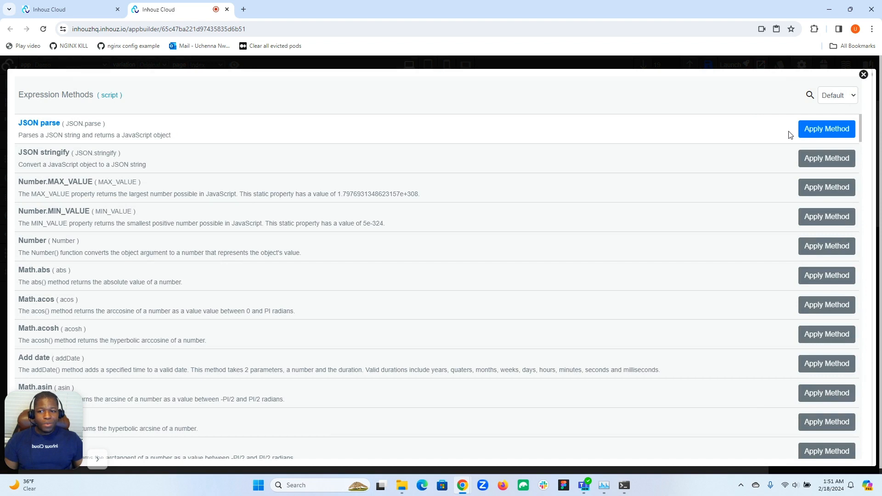
left_click(822, 130)
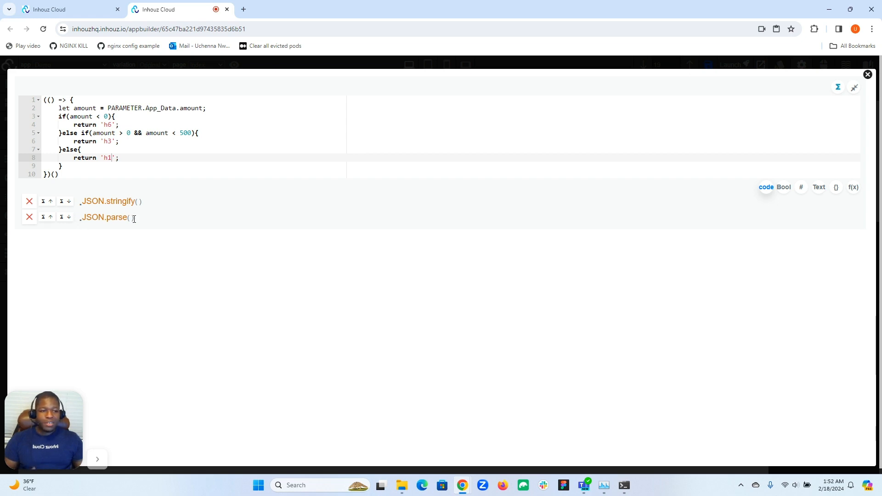
- Browse the list of expression methods available for the headingType script, including the date, array, type-check and math methods
left_click(839, 88)
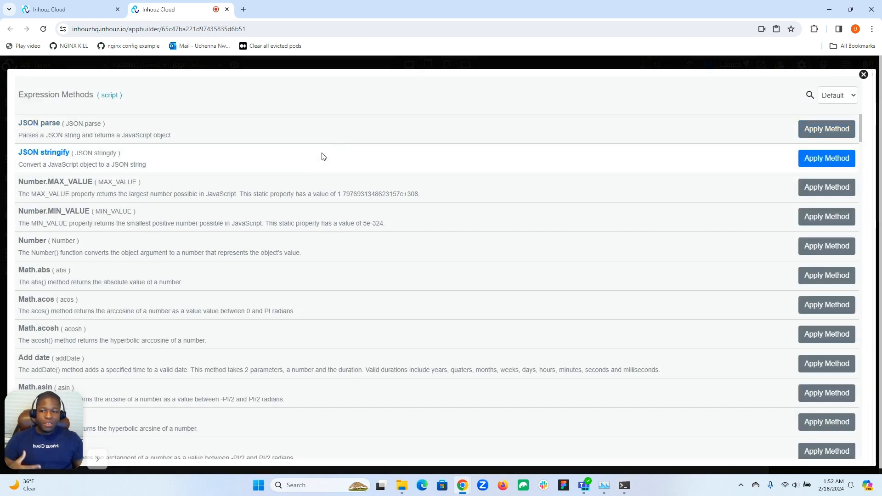
scroll(323, 157, "down", 5)
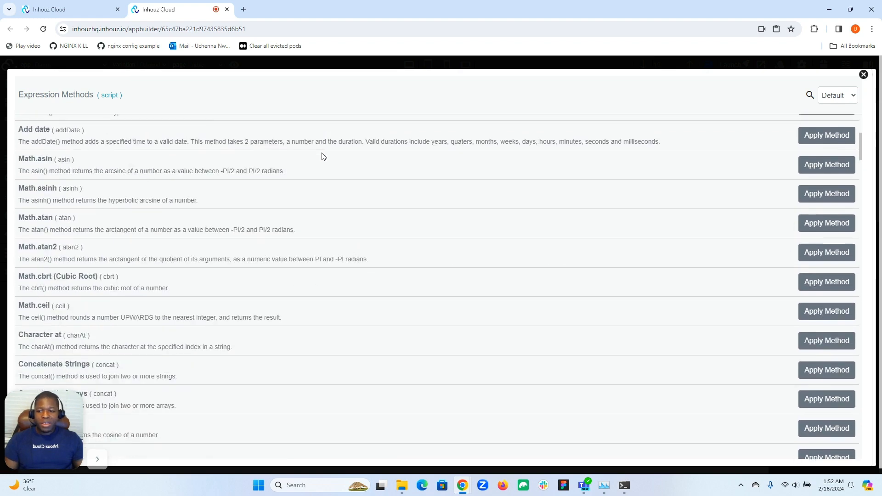
scroll(323, 157, "down", 15)
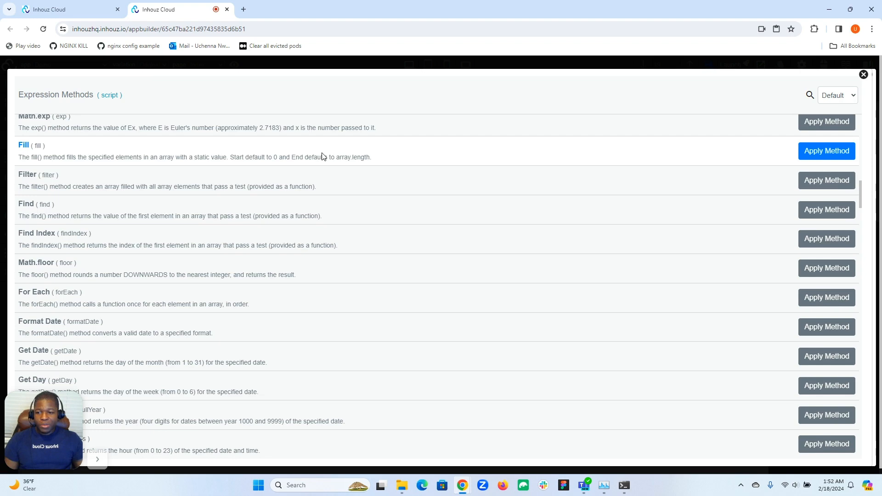
scroll(323, 157, "down", 4)
scroll(323, 157, "down", 12)
scroll(323, 156, "up", 2)
scroll(323, 157, "down", 9)
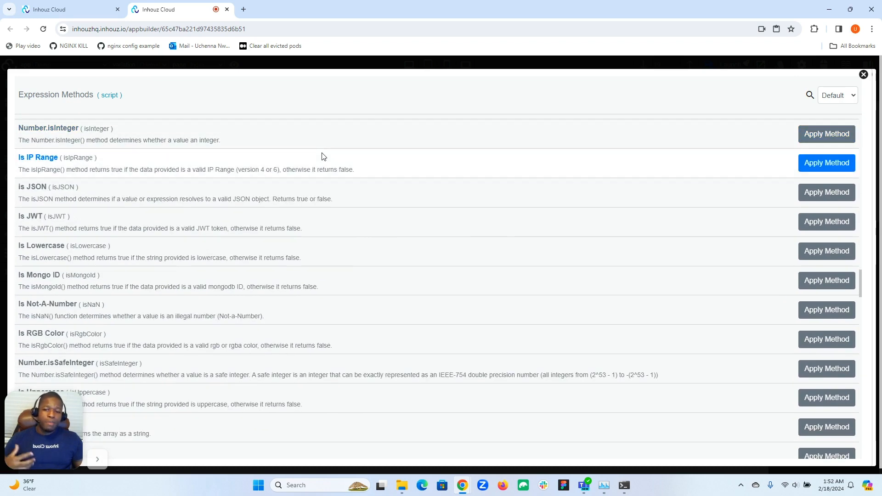
scroll(323, 156, "down", 4)
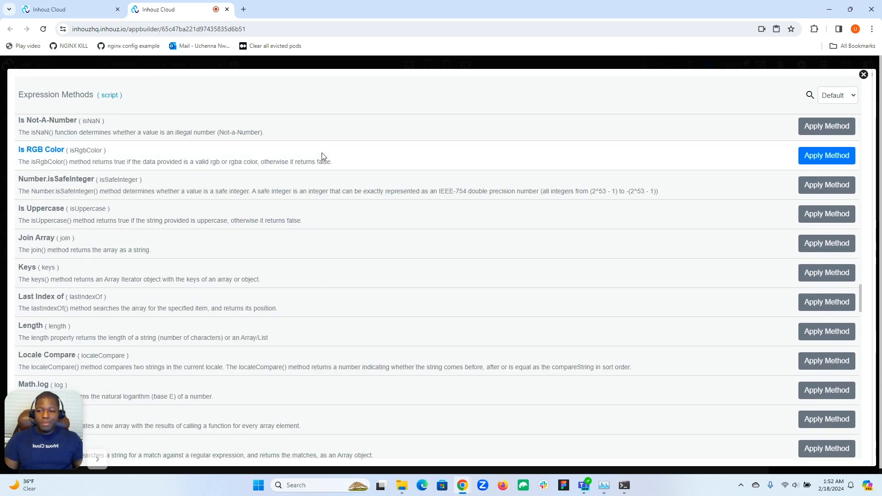
scroll(323, 157, "down", 3)
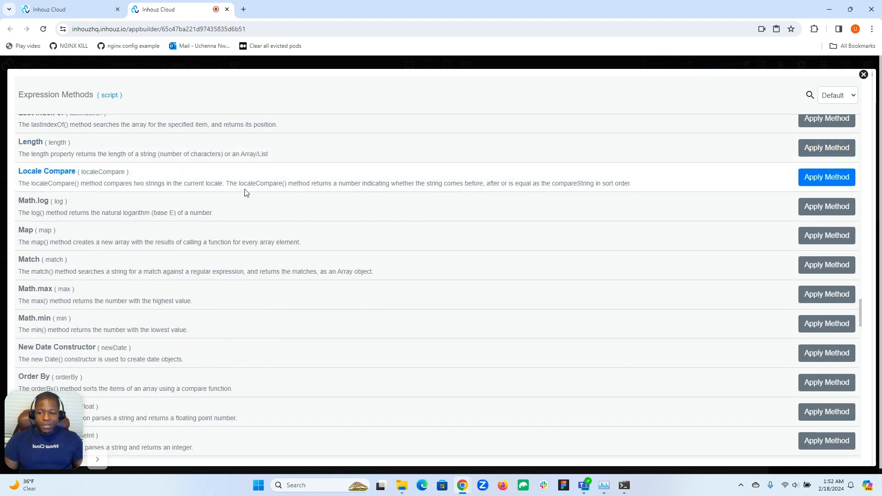
scroll(246, 193, "up", 7)
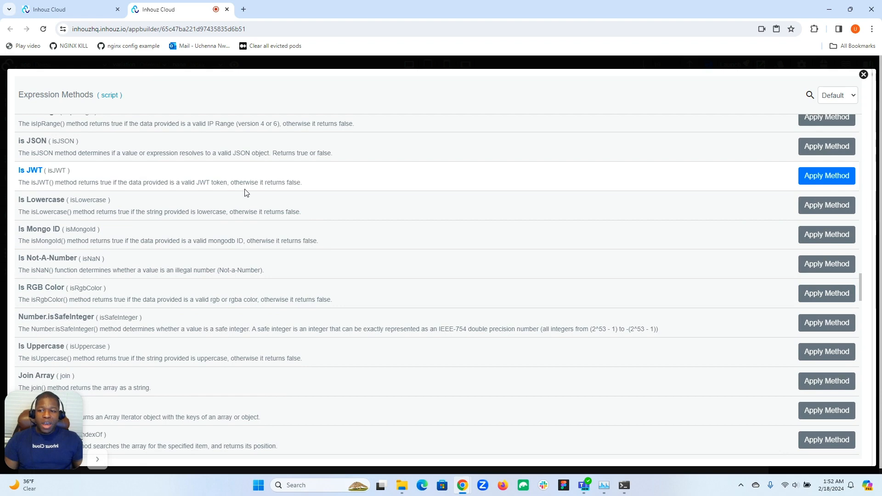
scroll(246, 190, "up", 3)
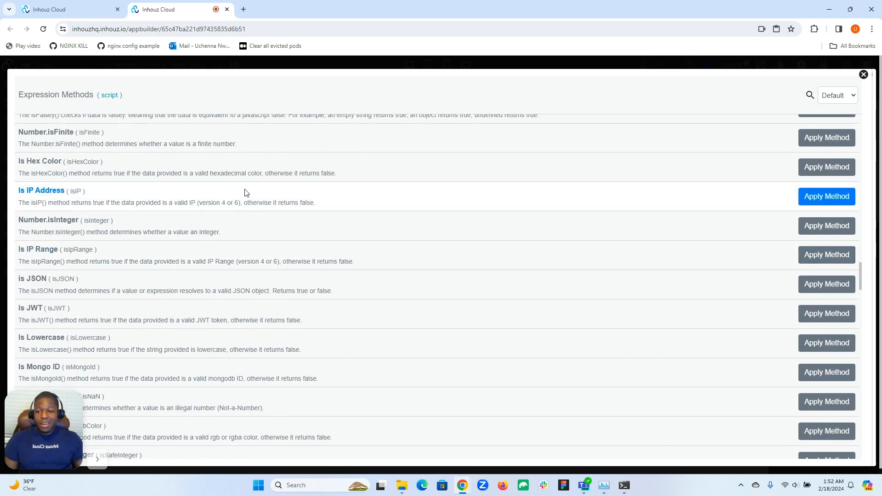
scroll(247, 192, "up", 4)
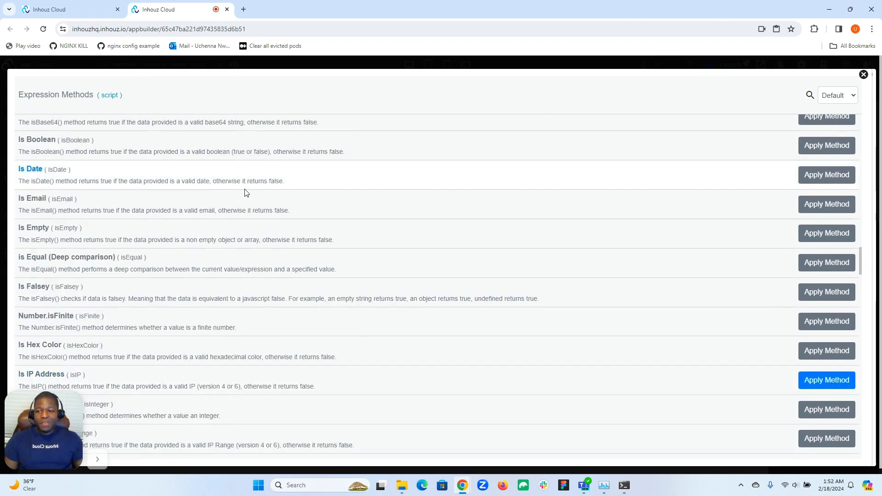
scroll(247, 193, "up", 1)
scroll(247, 193, "up", 1)
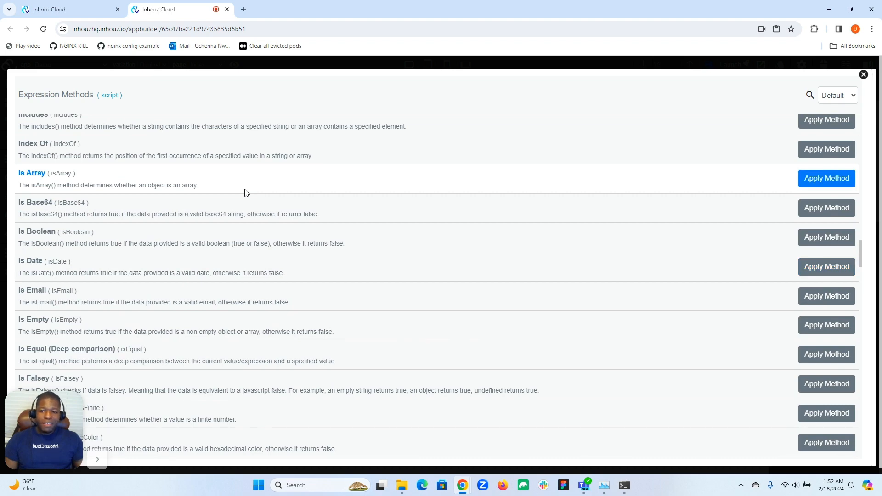
scroll(246, 192, "up", 3)
scroll(247, 193, "up", 2)
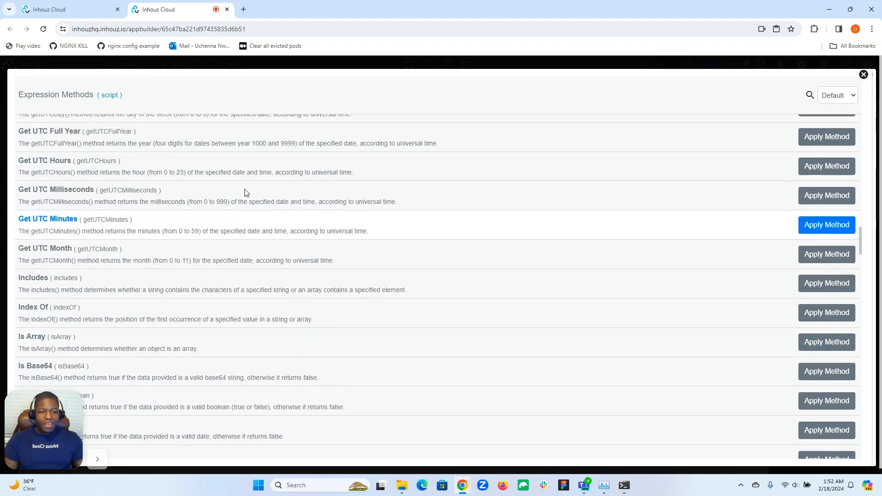
scroll(247, 192, "up", 5)
scroll(247, 192, "up", 5)
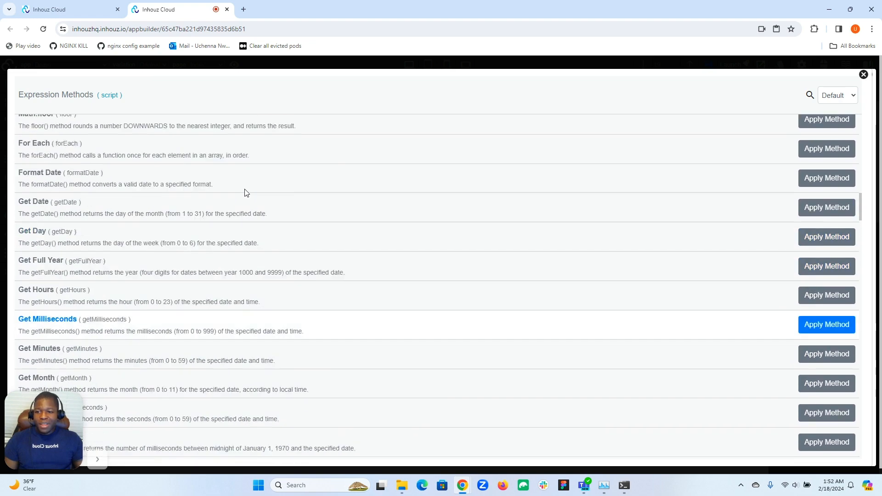
left_click(864, 74)
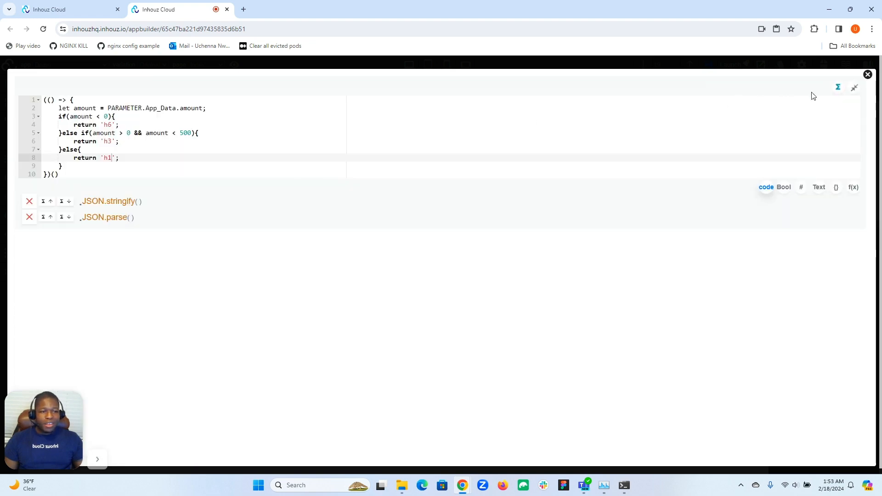
- Remove the JSON.stringify and JSON.parse methods from the headingType script and close the full-screen editor
left_click(25, 201)
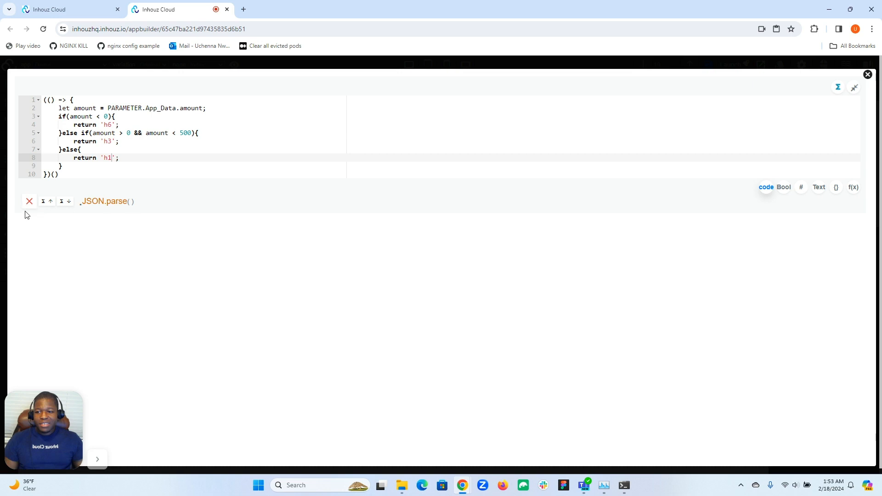
left_click(27, 201)
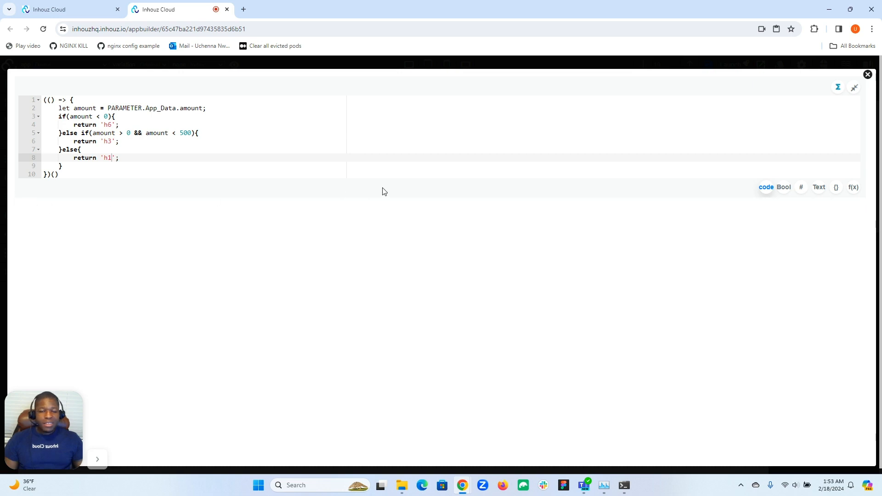
left_click(868, 74)
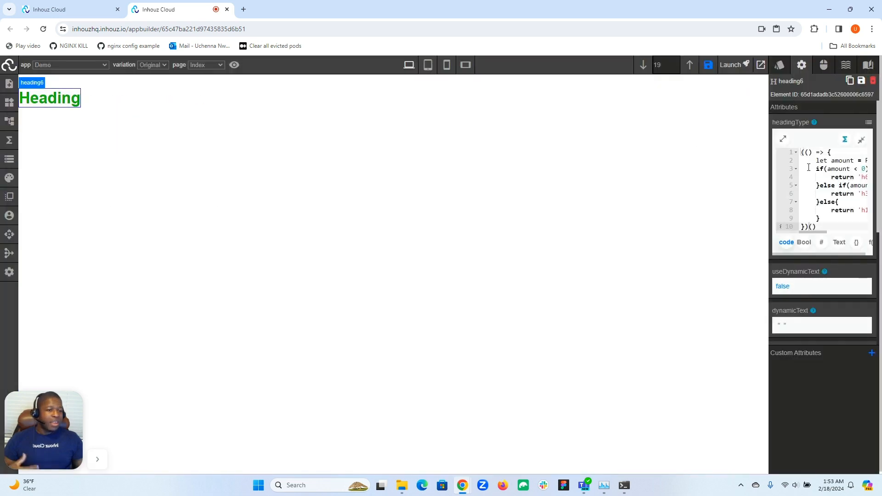
left_click(841, 153)
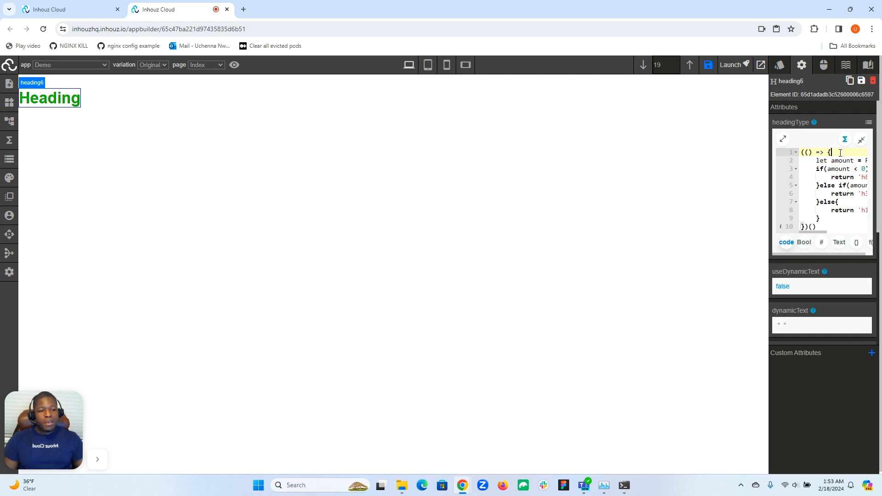